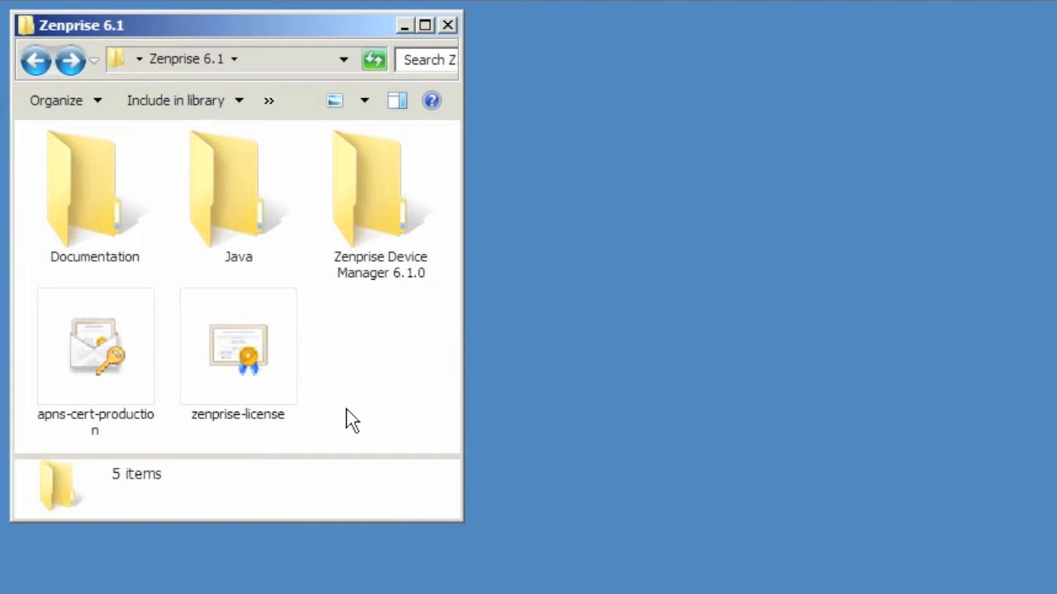
Step: Select the Java folder inside the Zenprise 6.1 folder
left_click(246, 187)
Step: Open the Java folder, confirm Java SE 6 Update 25 on Oracle's download page, and minimize Internet Explorer
double_click(246, 187)
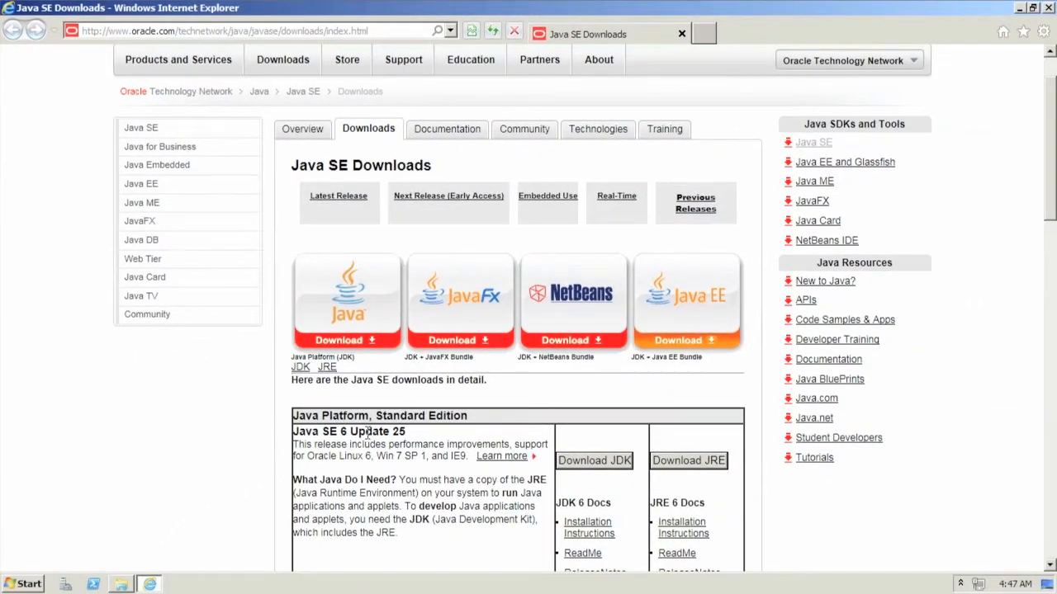
left_click_drag(404, 430, 294, 443)
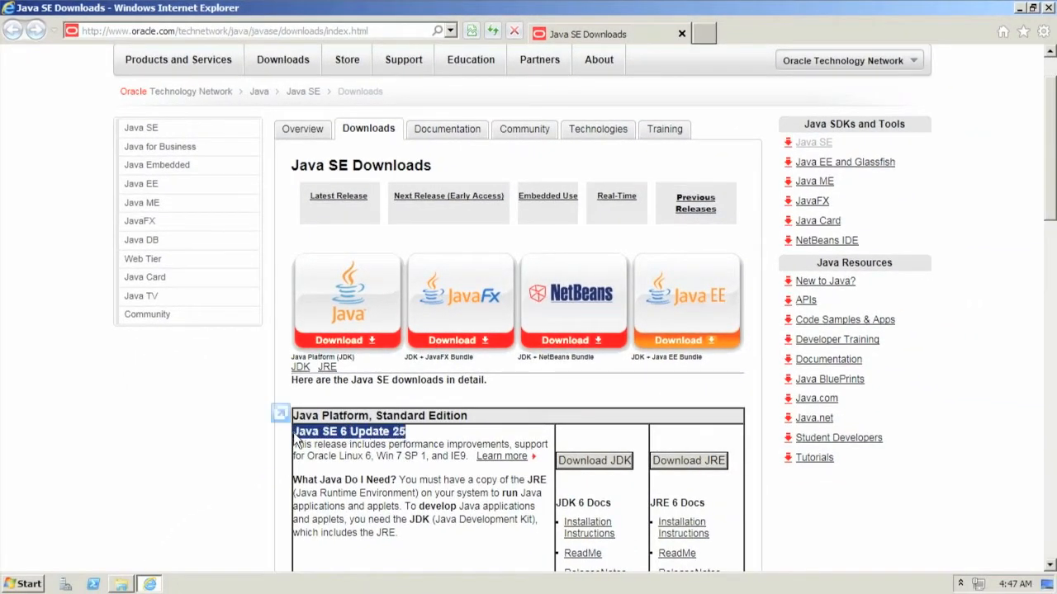
left_click(443, 463)
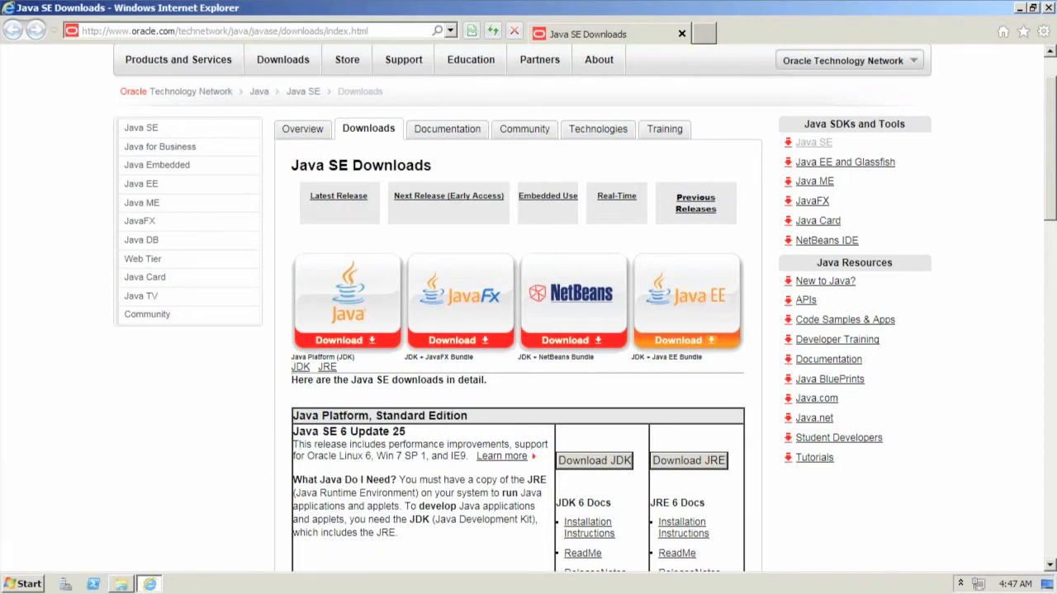
left_click(1020, 8)
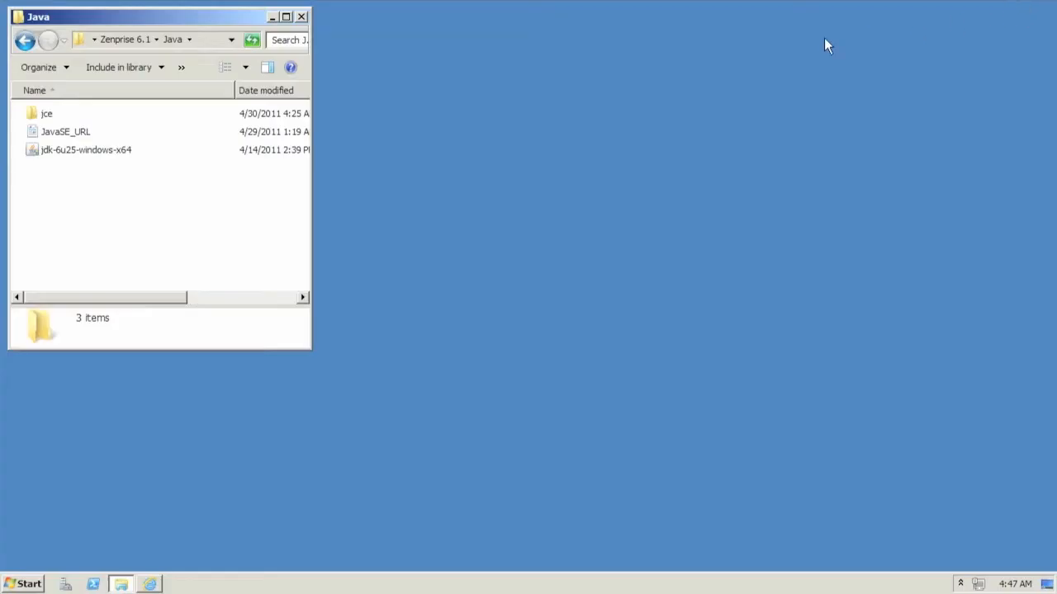
Step: Install JDK 6 Update 25 (64-bit) from jdk-6u25-windows-x64 with default features and JRE destination
double_click(103, 152)
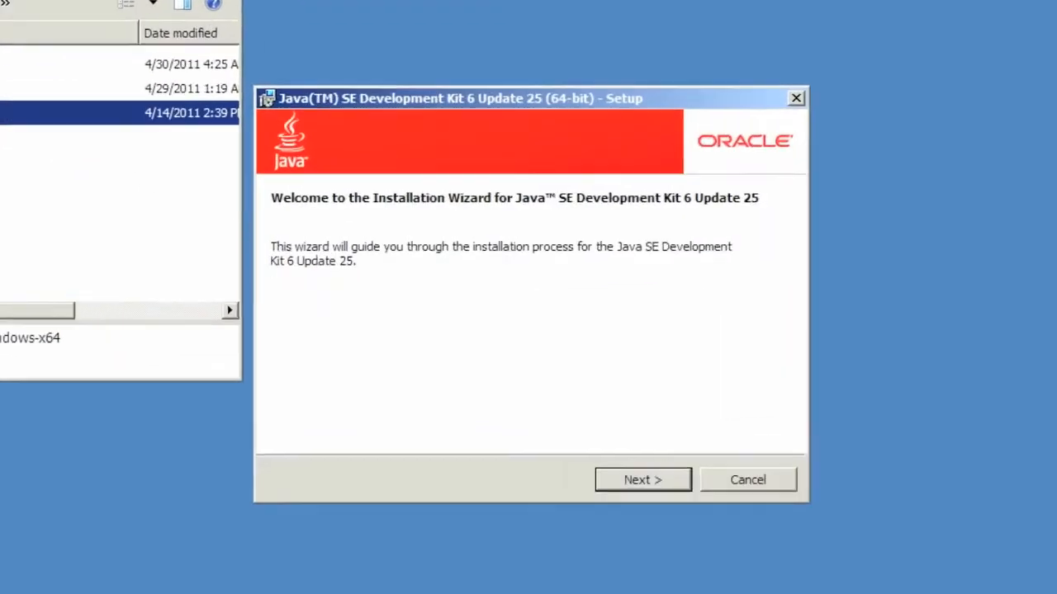
left_click(637, 522)
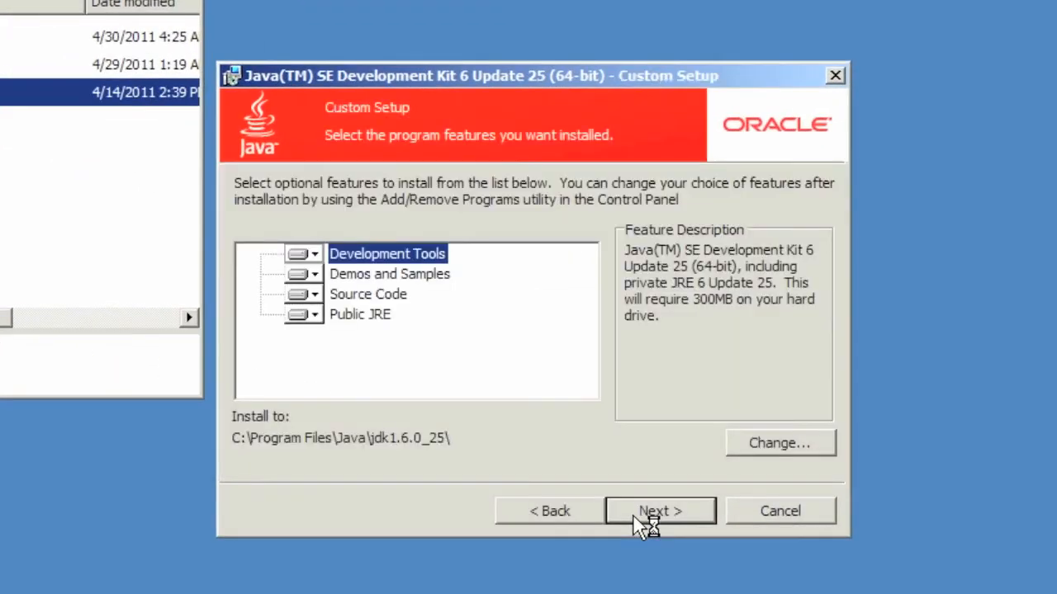
left_click(636, 518)
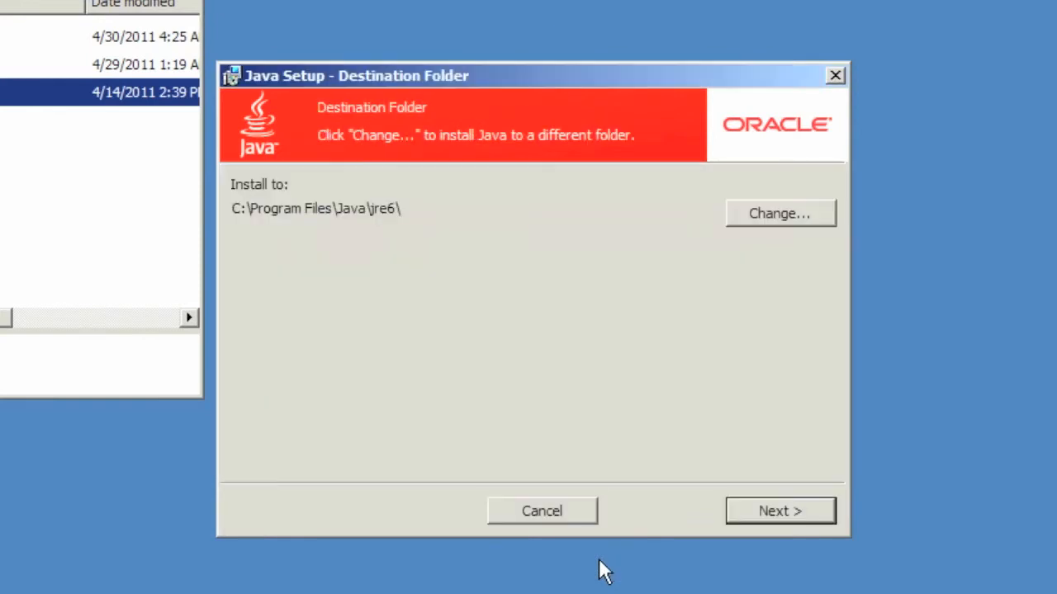
left_click(809, 507)
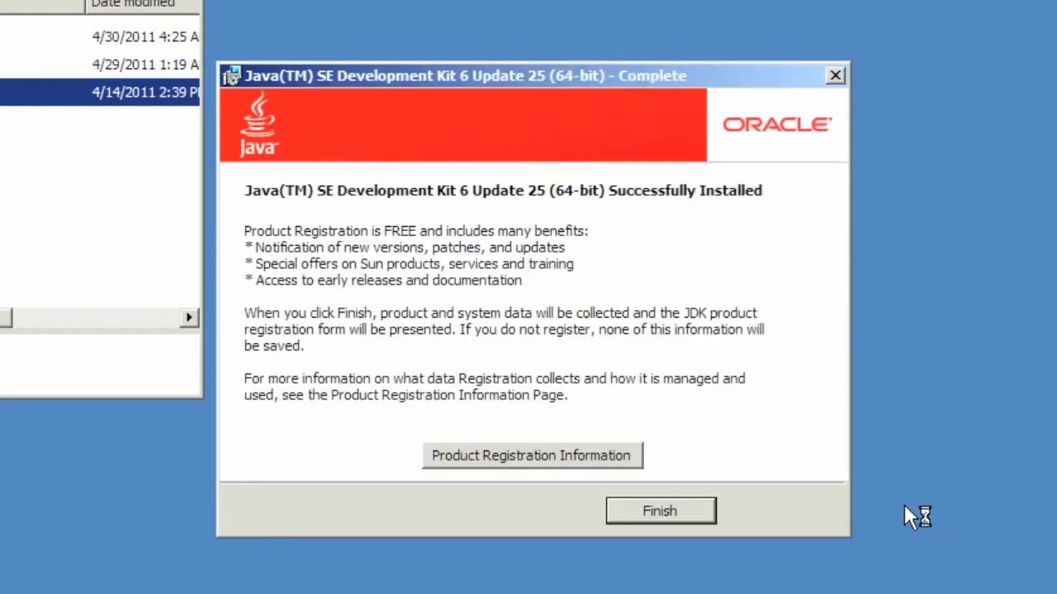
left_click(681, 516)
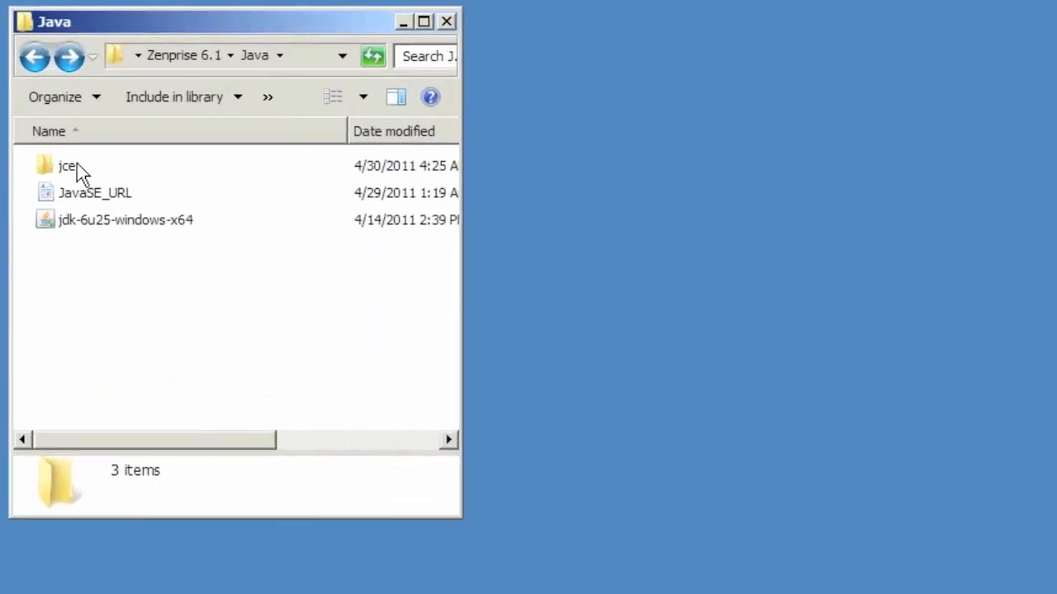
Step: Open the jce folder and select local_policy.jar and US_export_policy.jar for copying
left_click(62, 141)
double_click(94, 167)
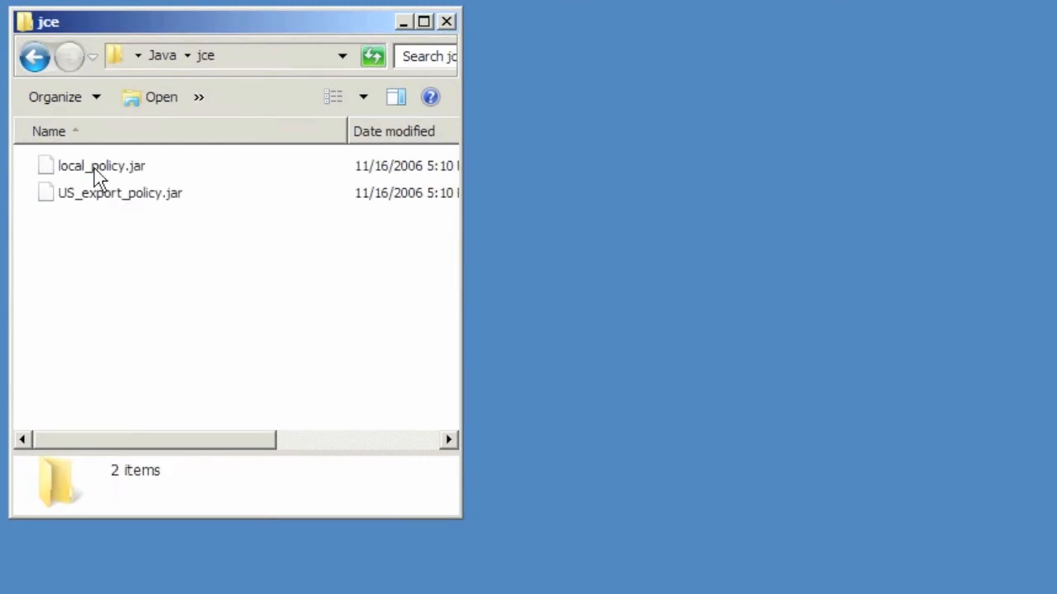
left_click(136, 171)
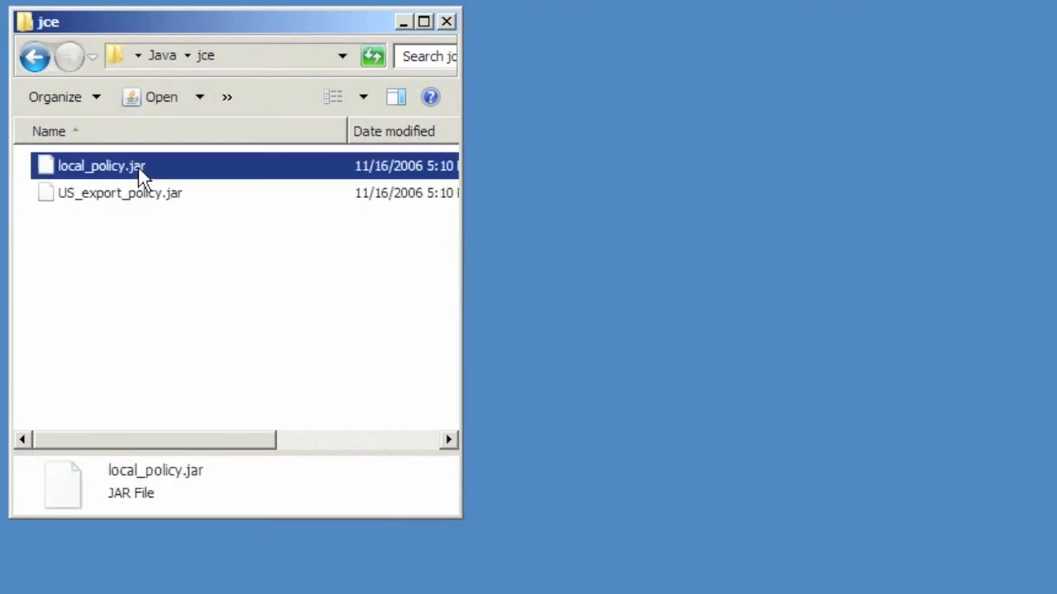
left_click(145, 194, "shift")
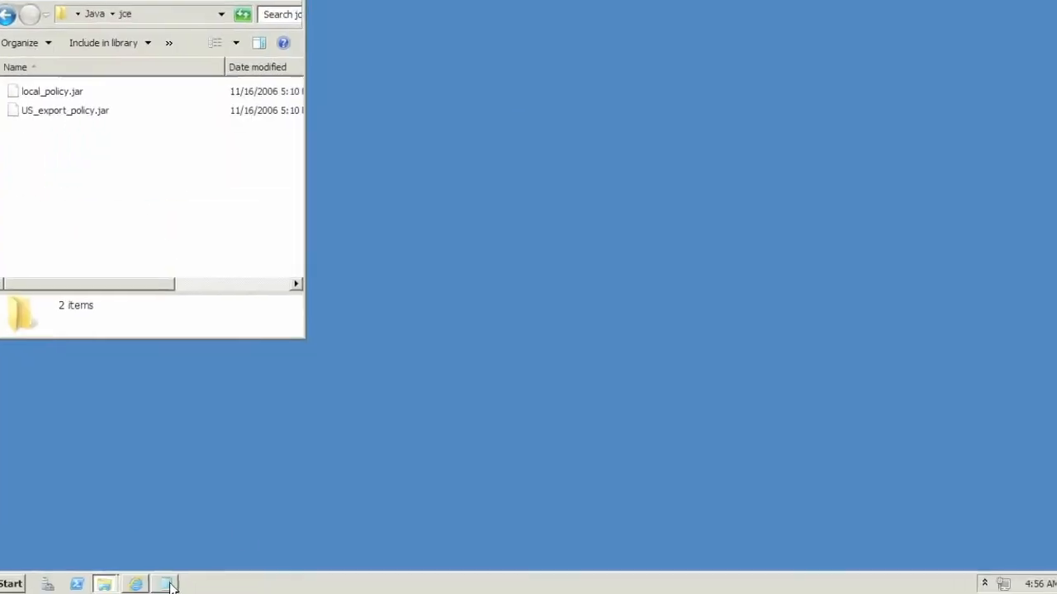
left_click(168, 583)
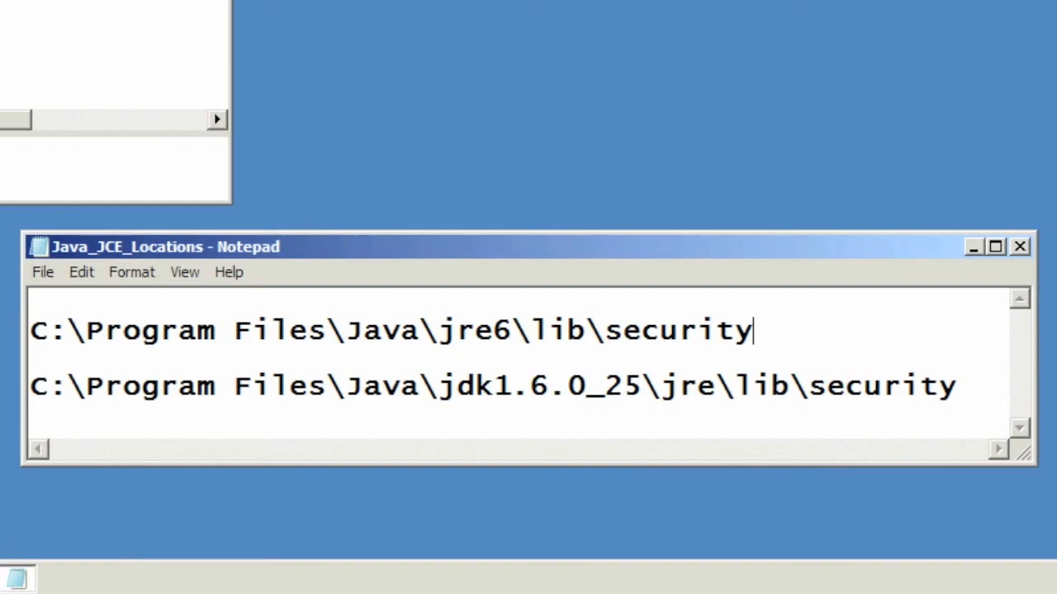
left_click(2, 580)
left_click(18, 583)
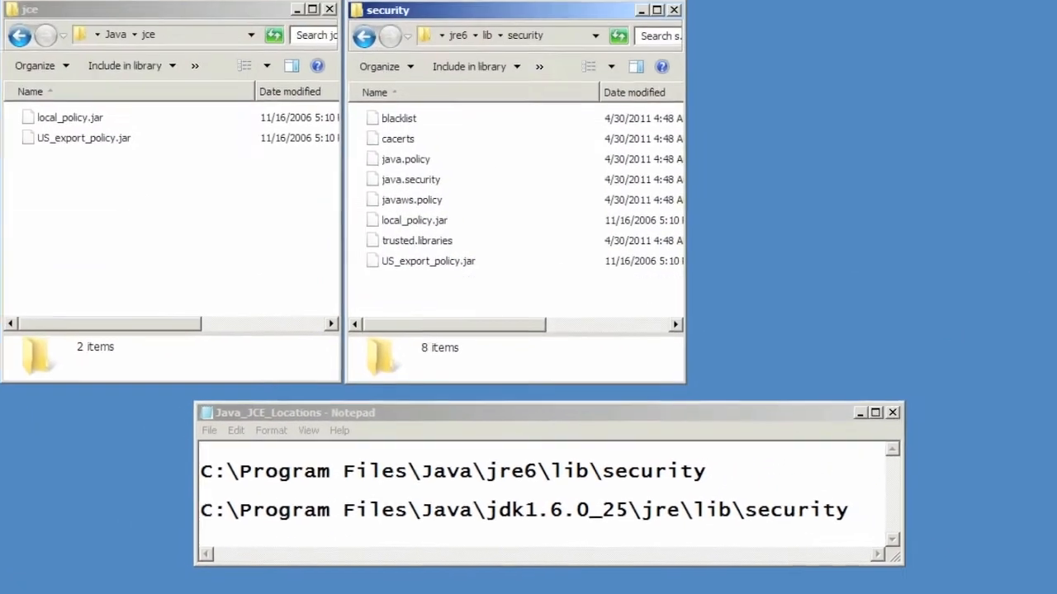
left_click(105, 120)
left_click(102, 147, "shift")
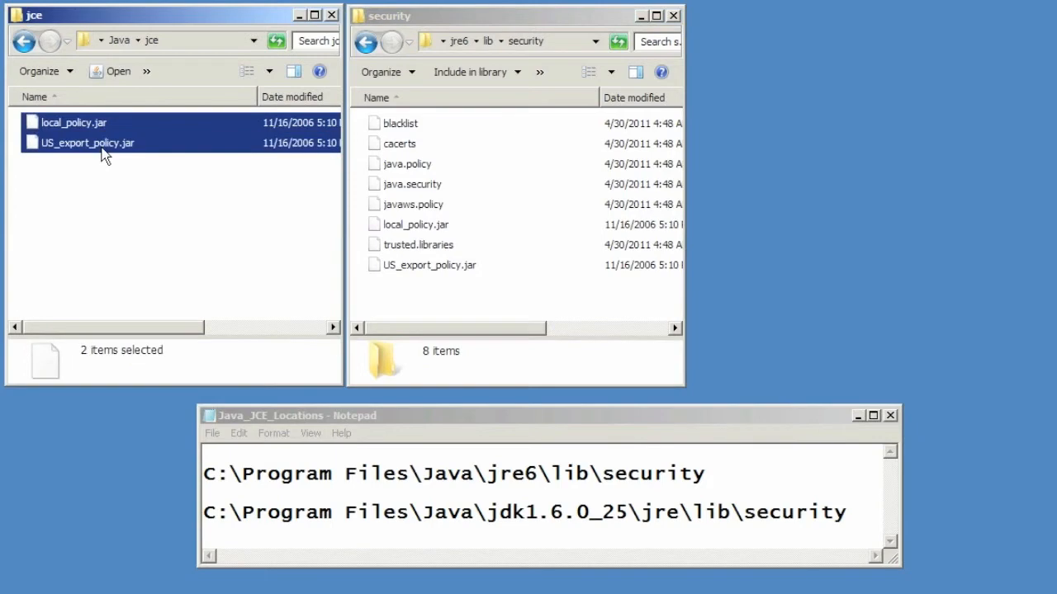
Step: Paste both jars into jre6\lib\security, replacing the existing files with administrator permission
right_click(516, 163)
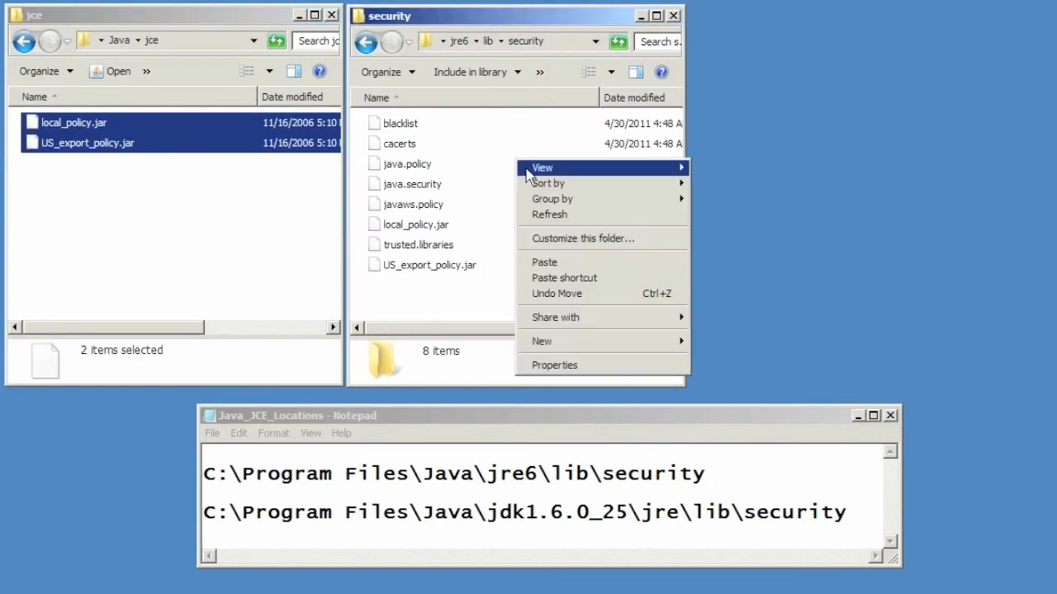
left_click(547, 262)
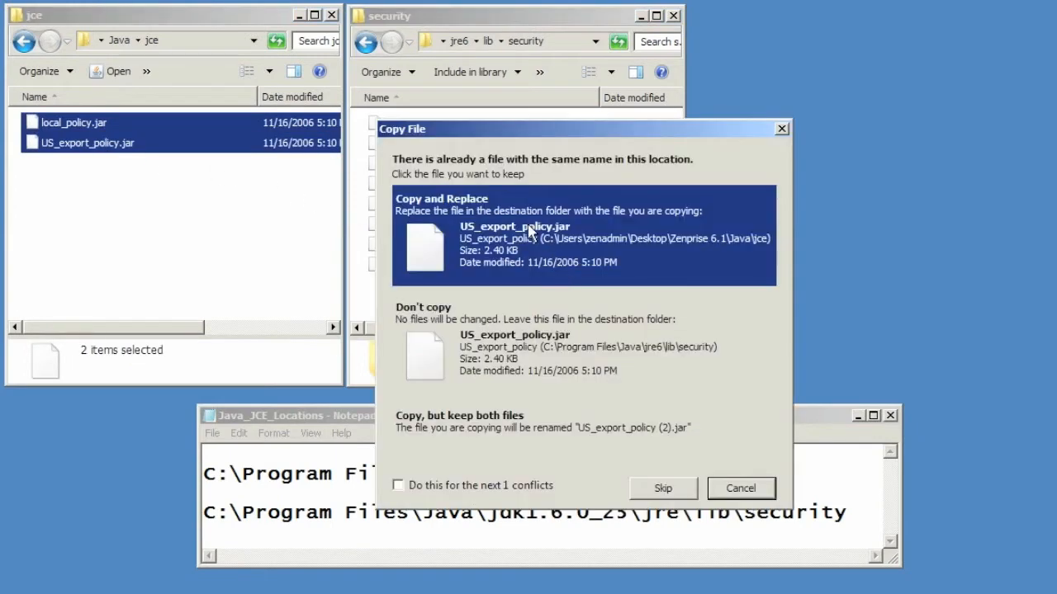
left_click(529, 233)
left_click(529, 232)
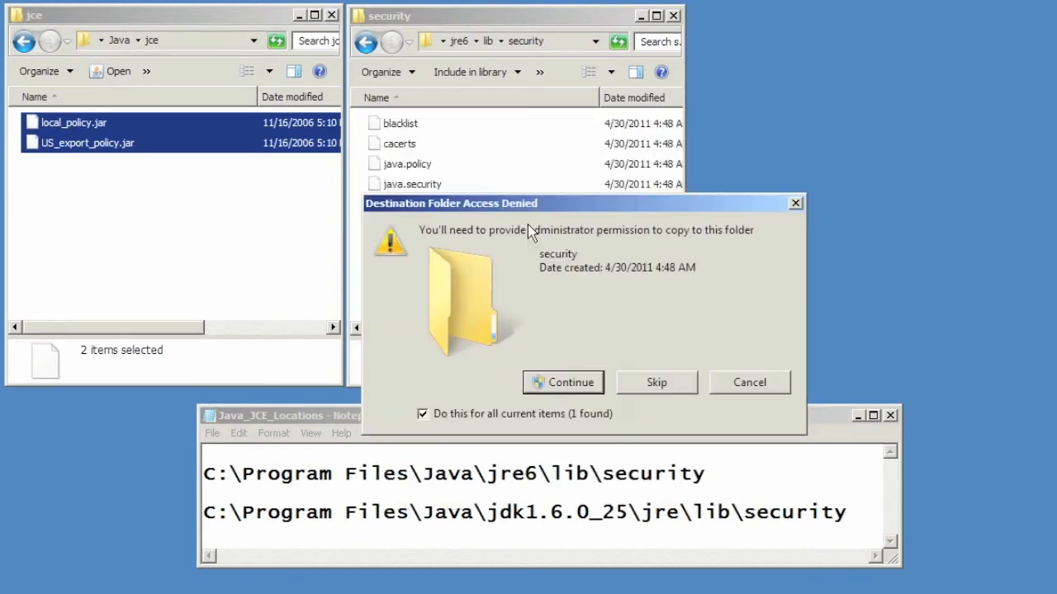
left_click(583, 385)
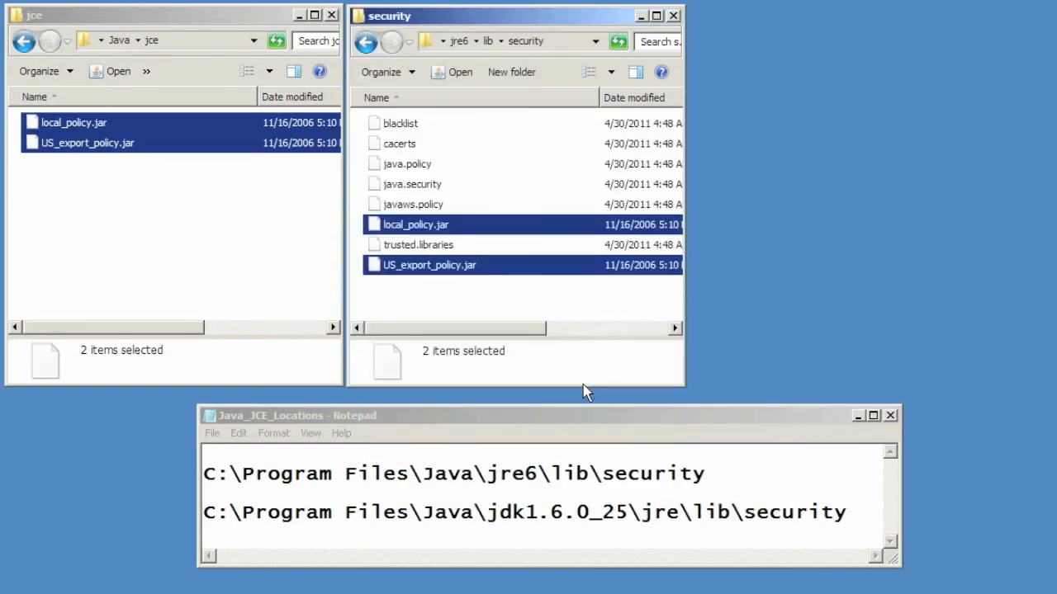
Step: Paste both jars into jdk1.6.0_25\jre\lib\security, replacing the existing ones, and close that window
left_click(368, 52)
right_click(446, 125)
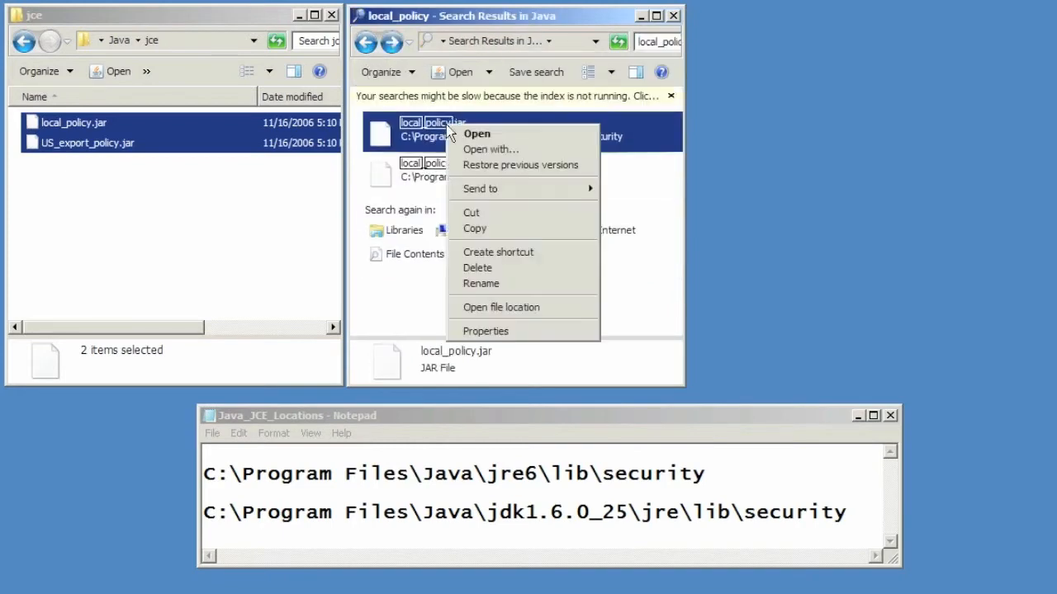
left_click(527, 308)
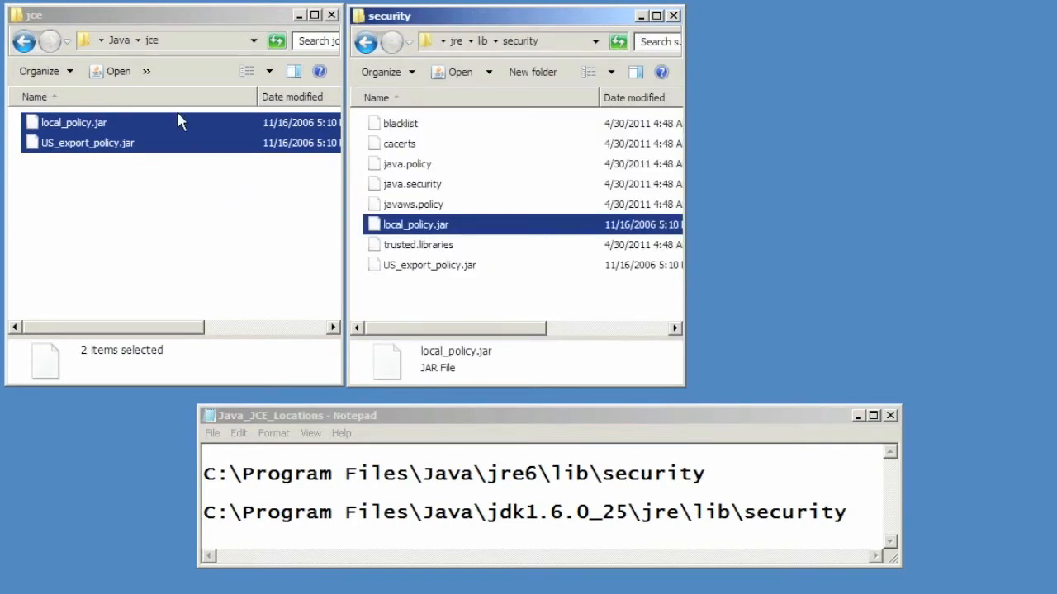
right_click(457, 136)
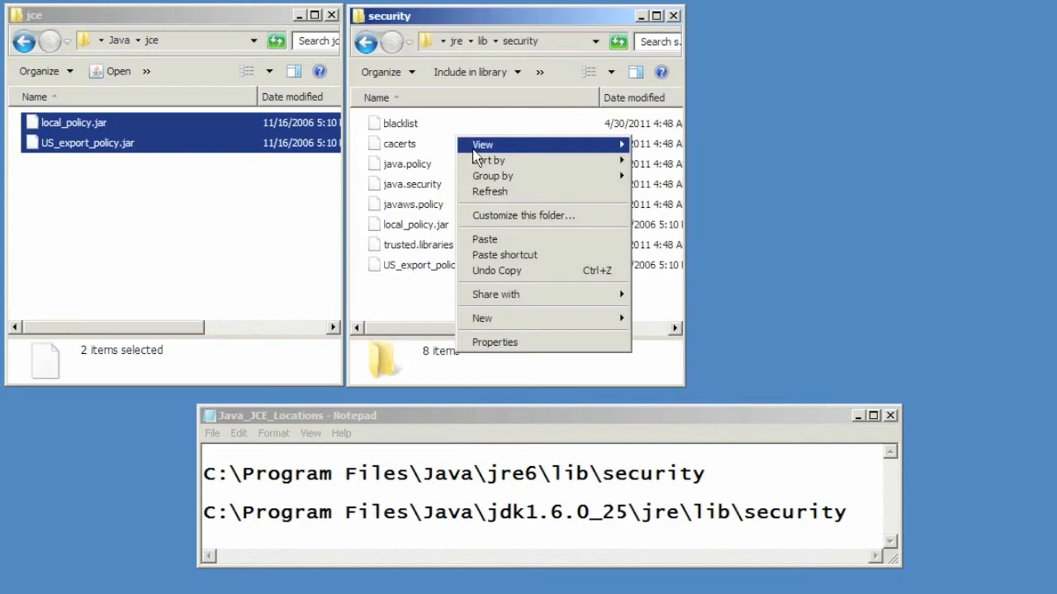
left_click(500, 244)
left_click(521, 246)
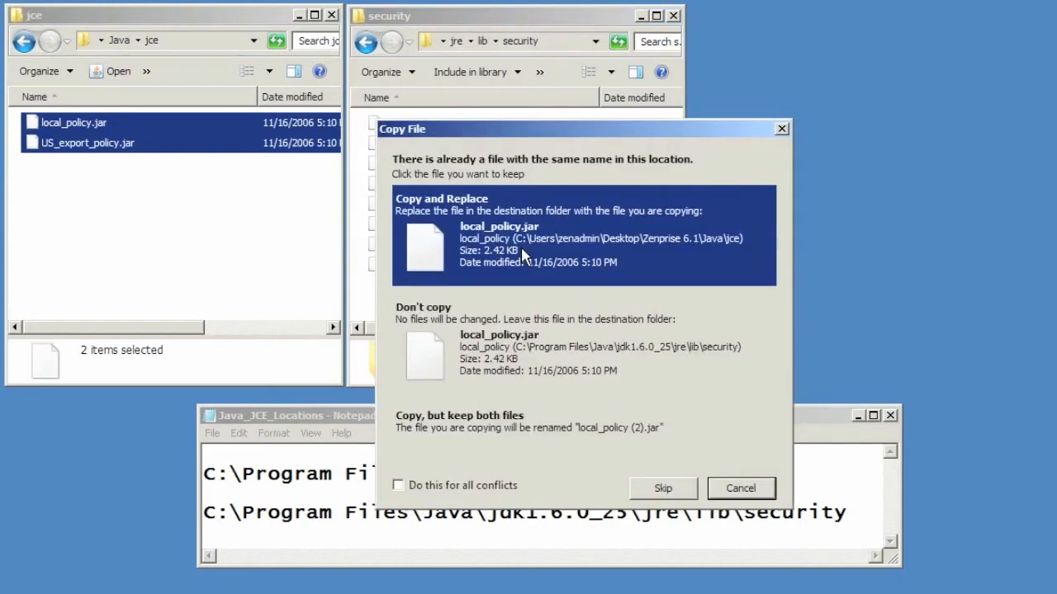
left_click(520, 246)
left_click(576, 388)
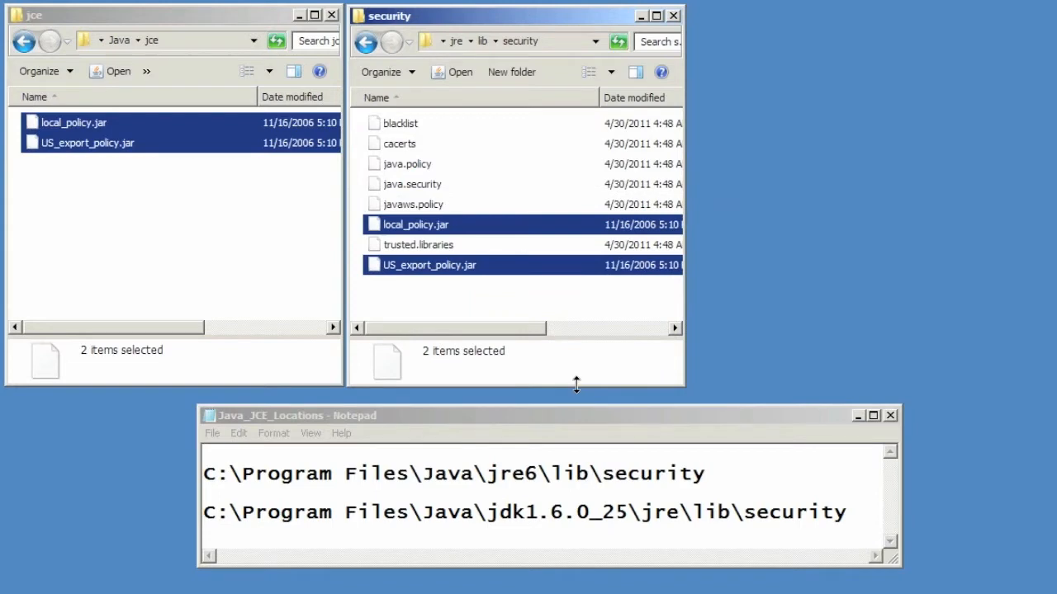
left_click(673, 17)
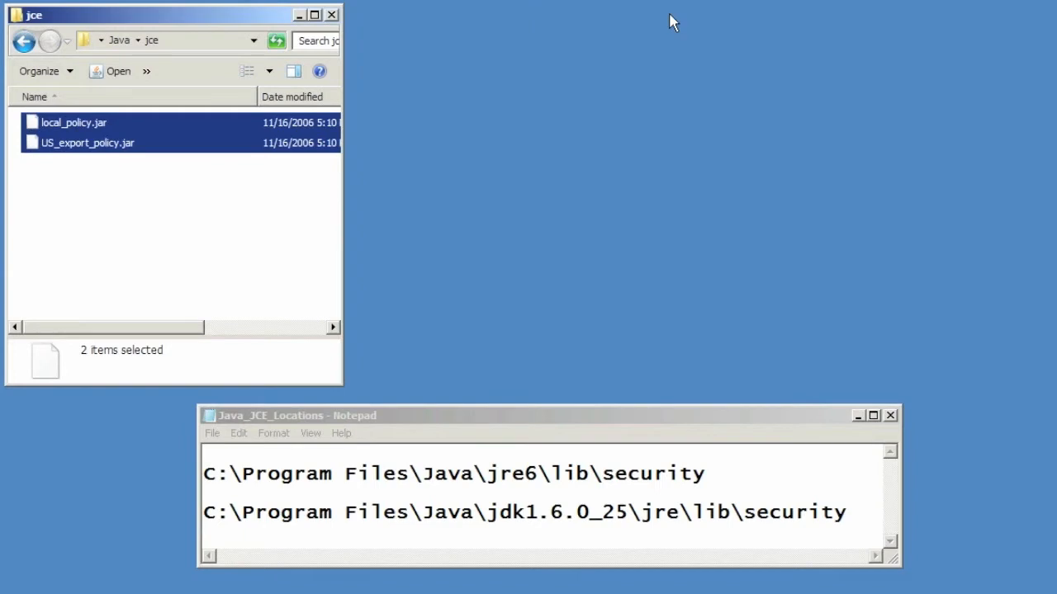
Step: Close the Notepad notes and navigate back to the Zenprise Device Manager 6.1.0 folder
left_click(891, 416)
left_click(890, 416)
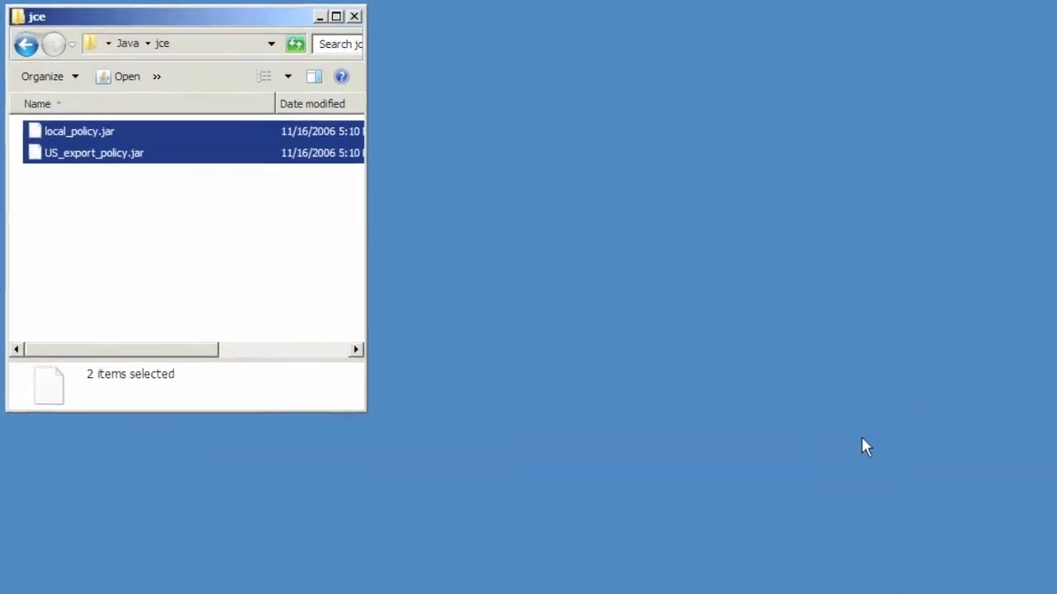
left_click(30, 40)
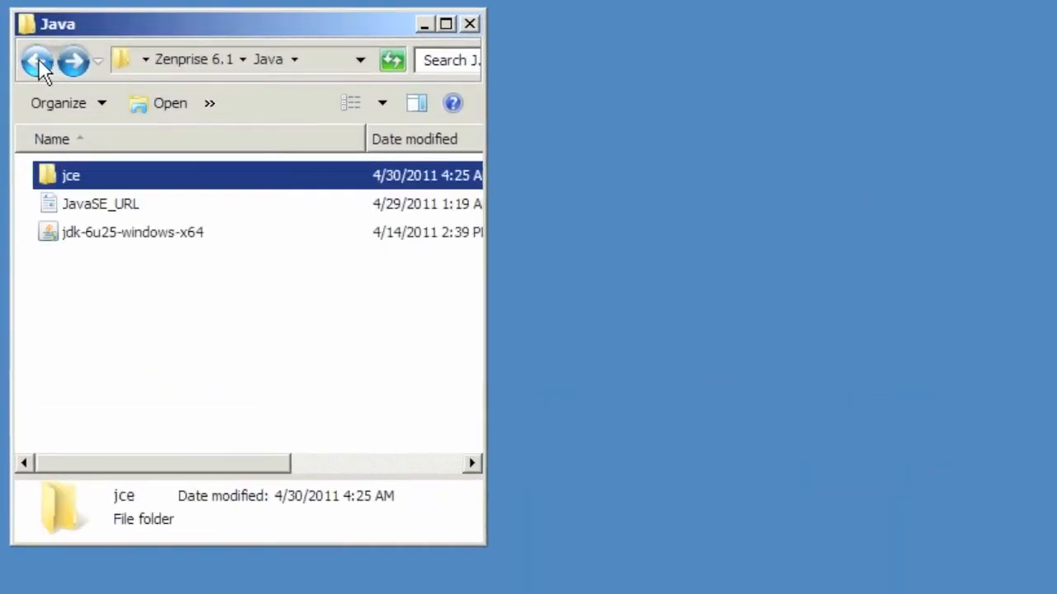
left_click(38, 58)
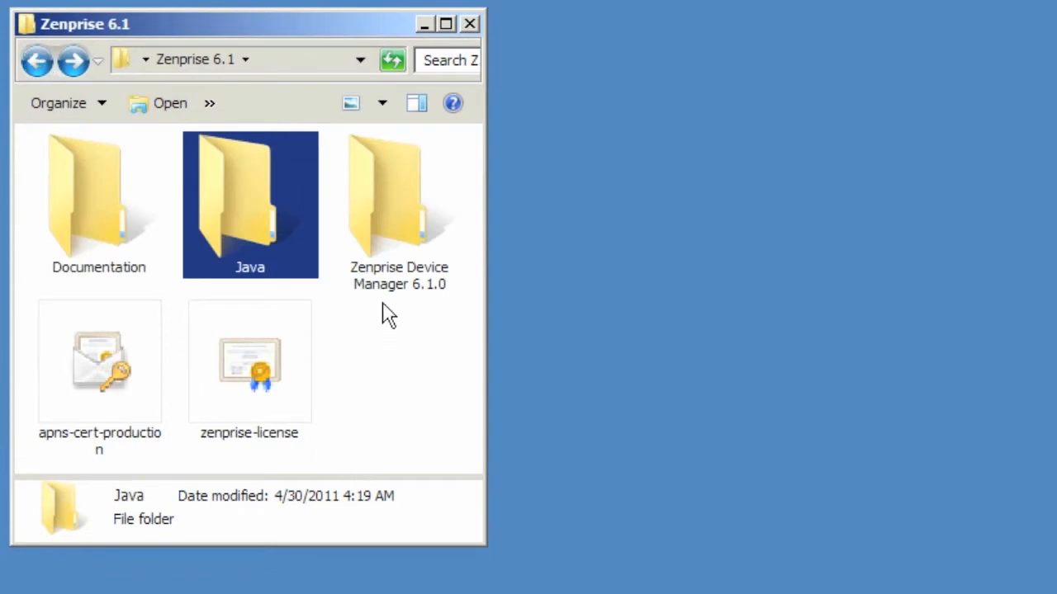
left_click(369, 205)
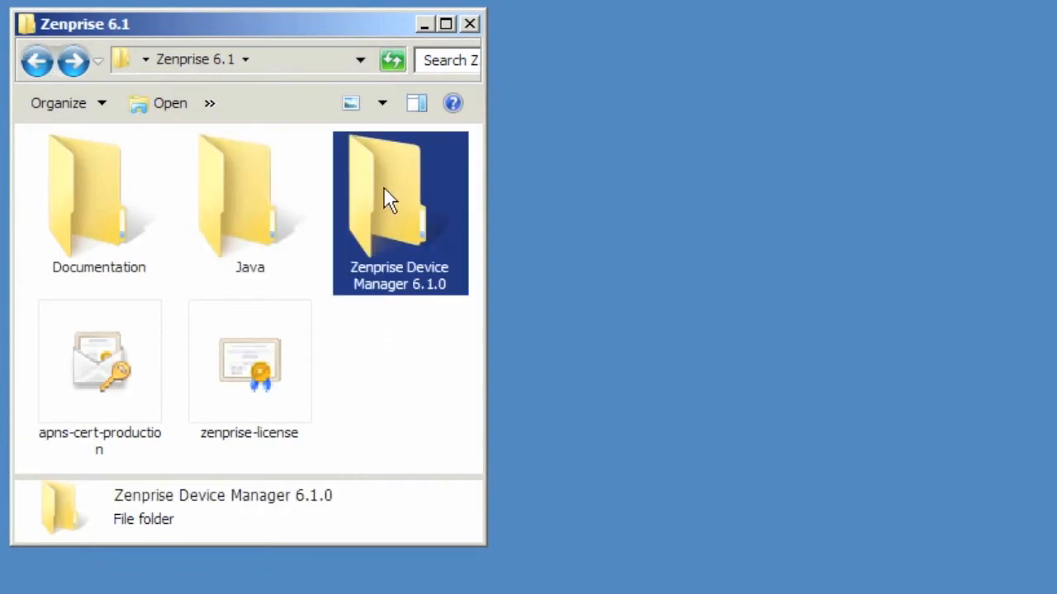
double_click(384, 189)
Step: Launch the Zenprise Device Manager-6.1.0 installer in English and pass the welcome page
left_click(74, 261)
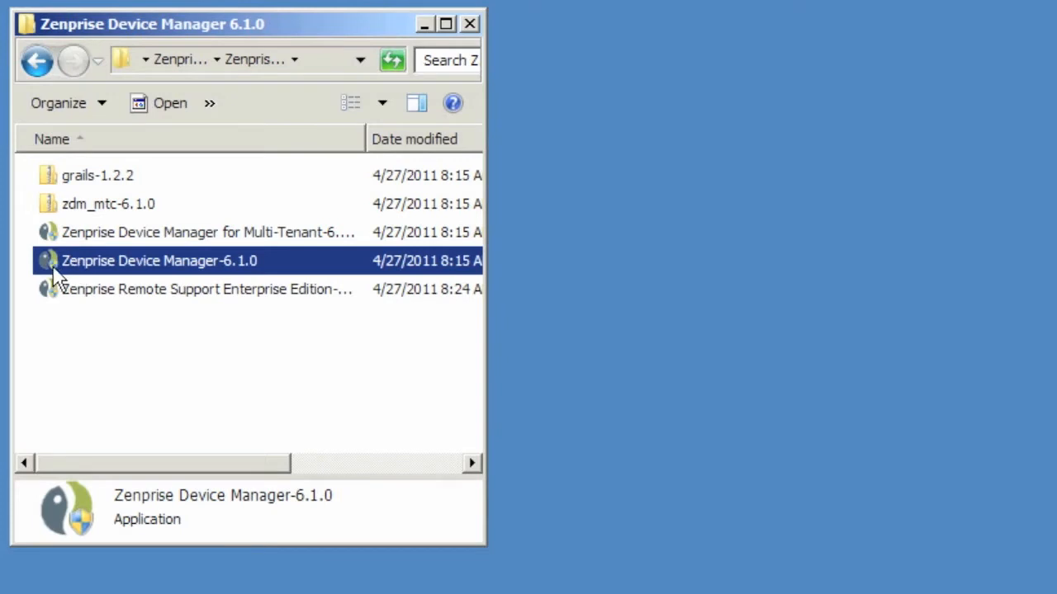
double_click(54, 267)
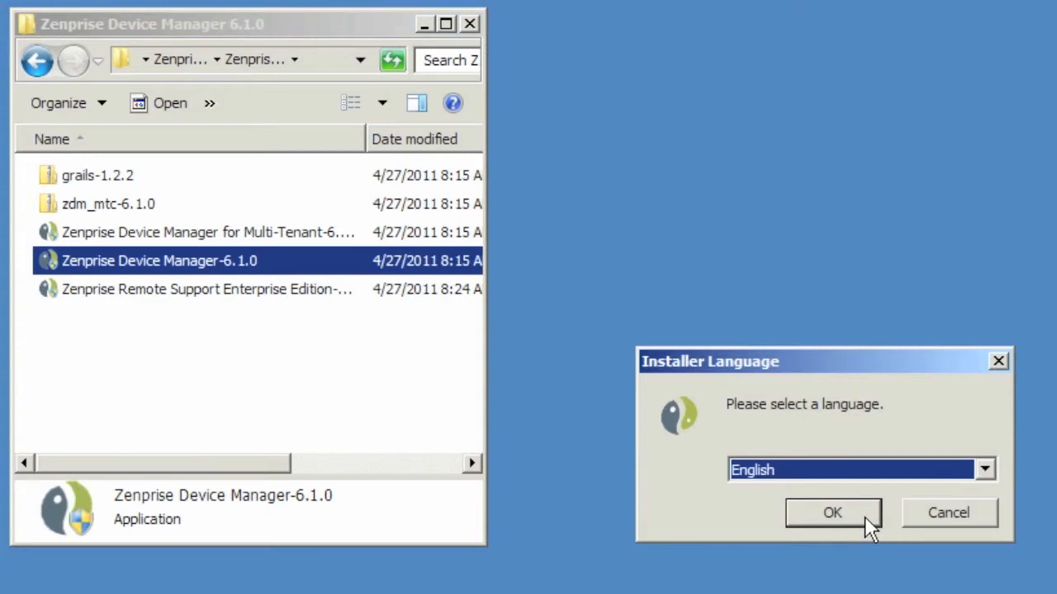
left_click(854, 518)
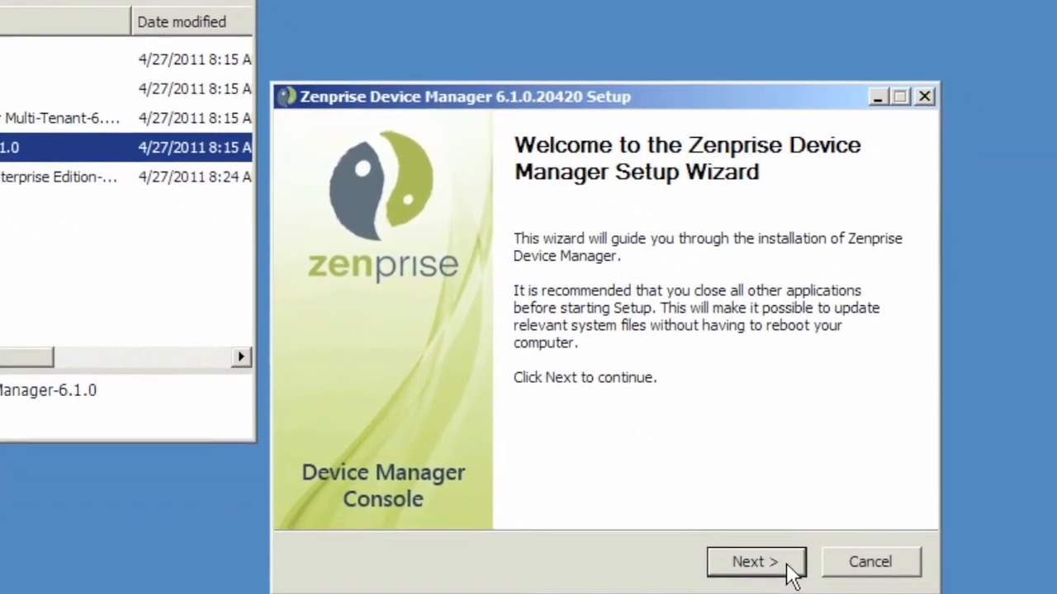
left_click(790, 568)
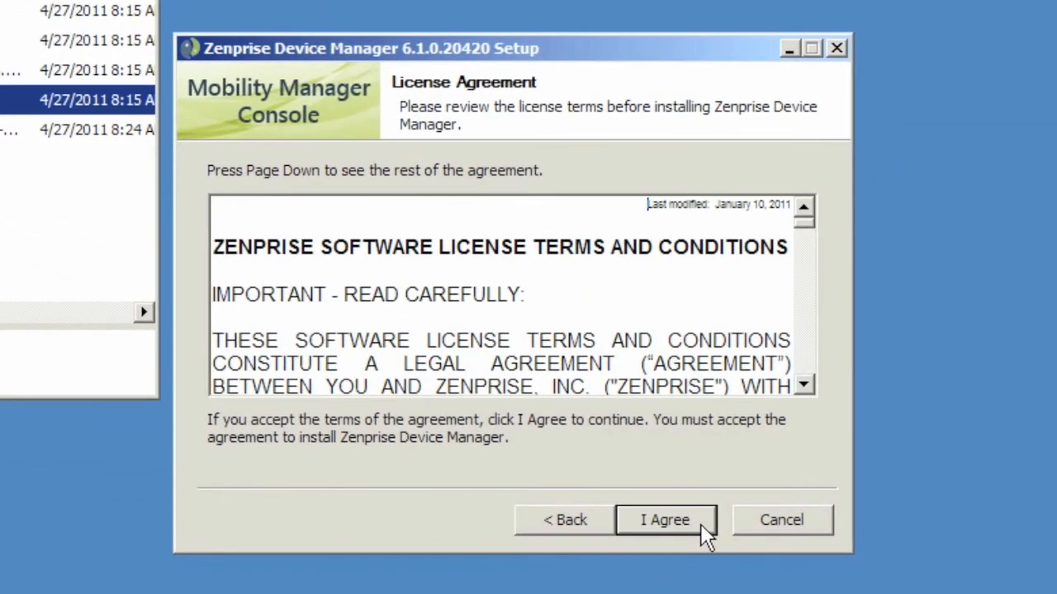
Step: Accept the licence, keep the Full component set, and install to the default Program Files (x86) folder
left_click(704, 533)
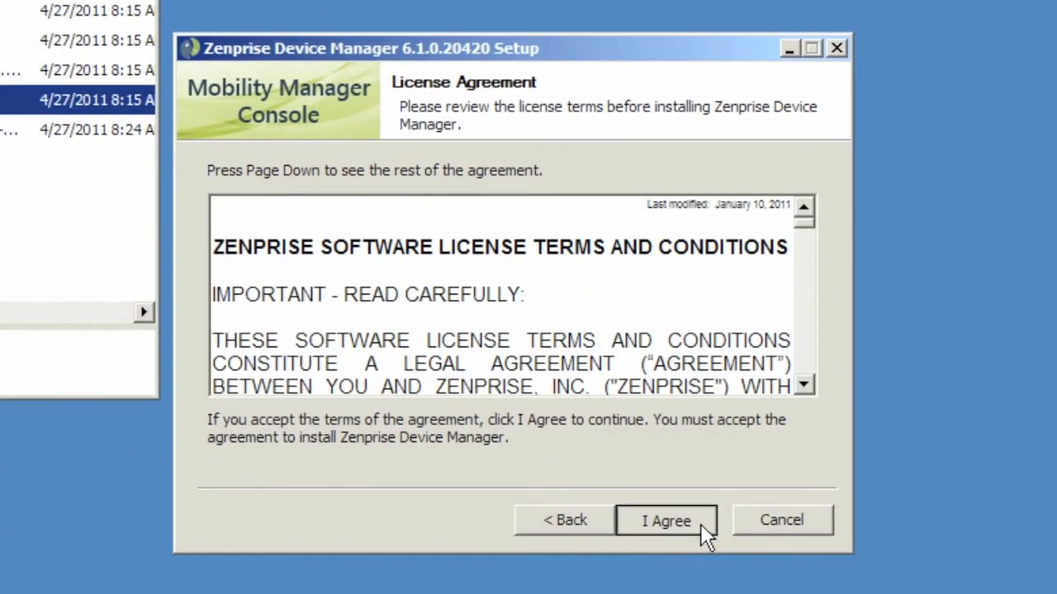
left_click(434, 305)
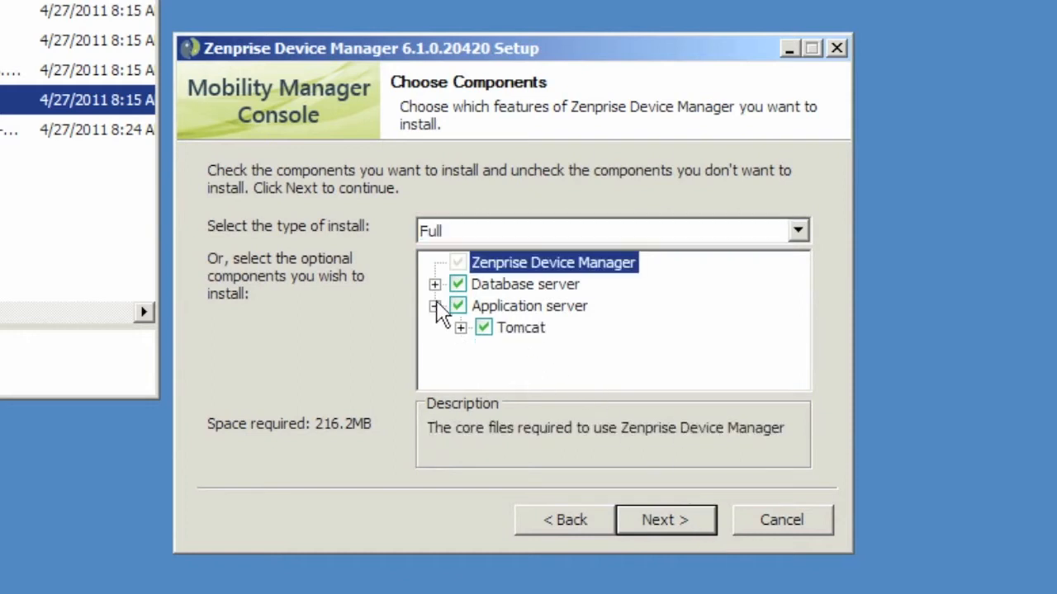
left_click(434, 284)
mouse_move(633, 355)
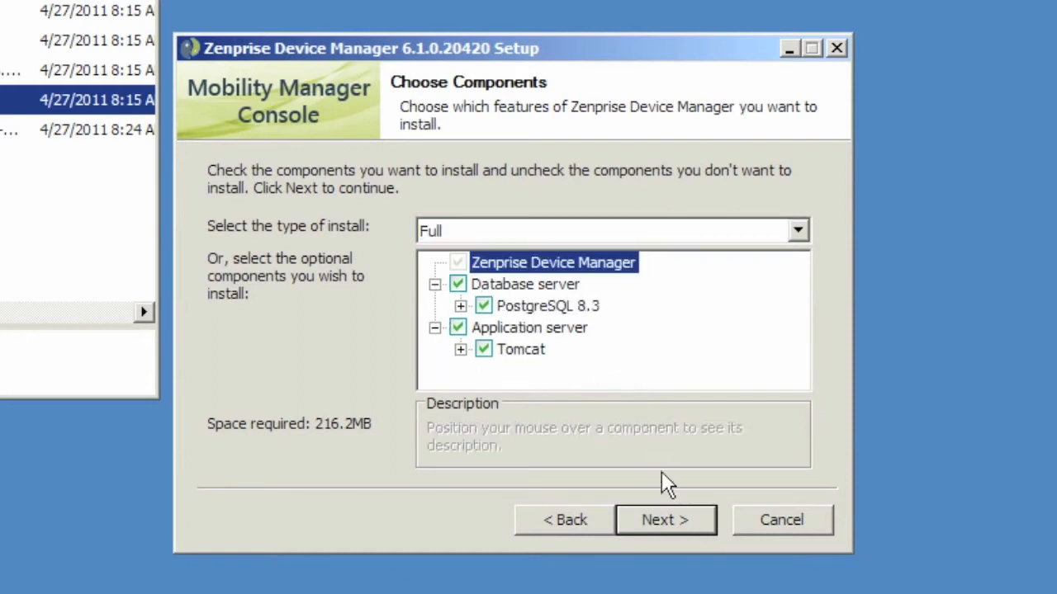
left_click(698, 523)
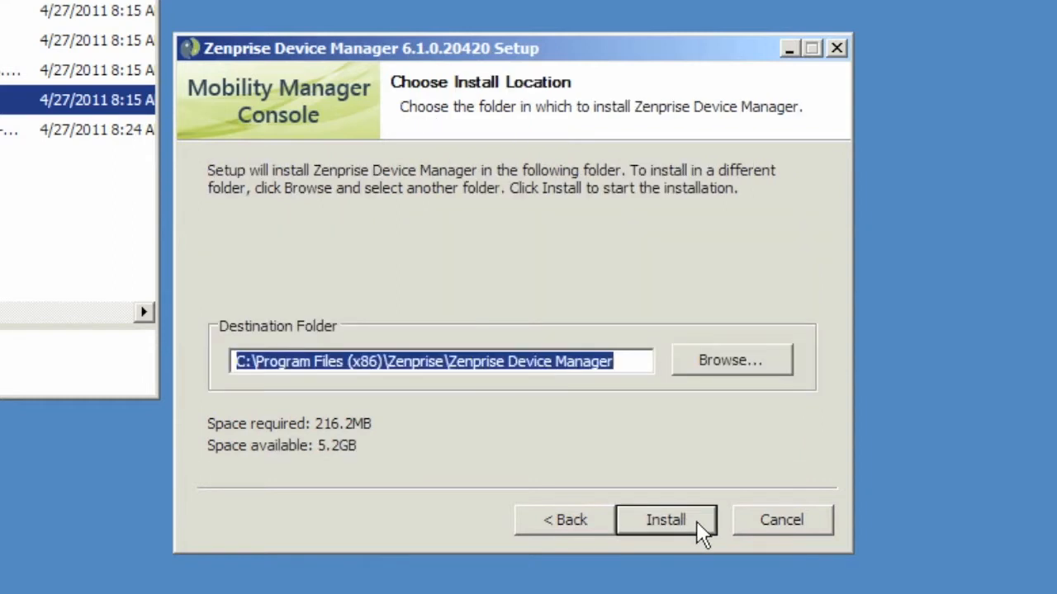
left_click(698, 522)
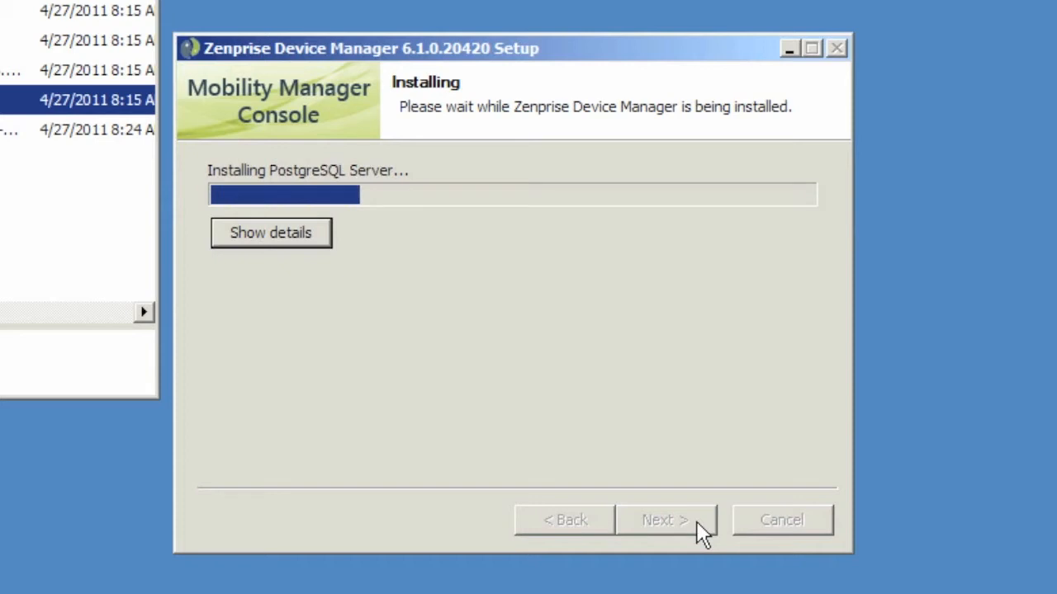
Step: Pass the PostgreSQL 8.3 intro pages, enter and confirm the service account password, and create the account
left_click(698, 528)
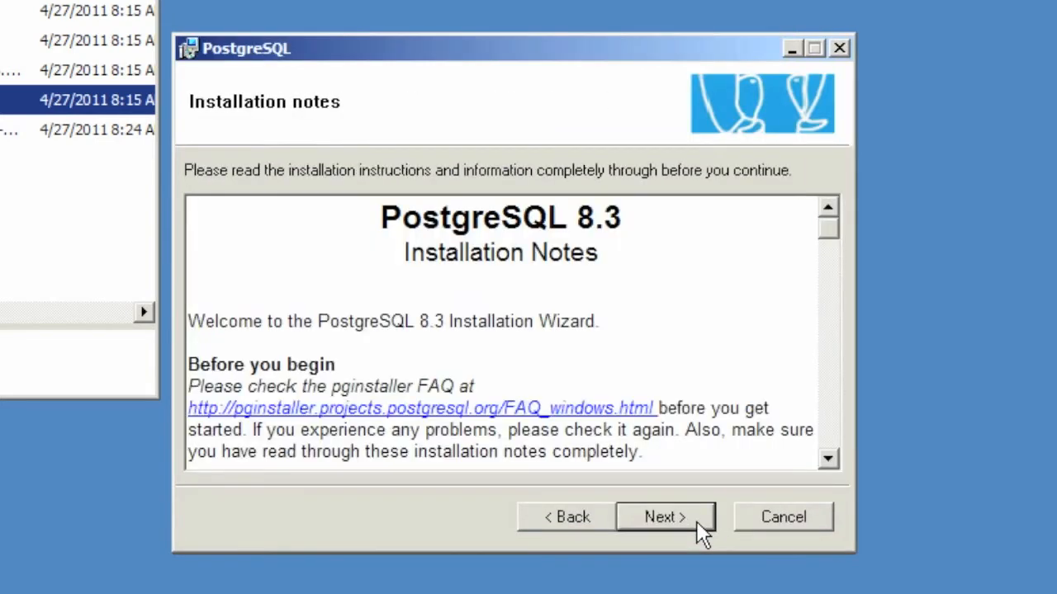
left_click(702, 529)
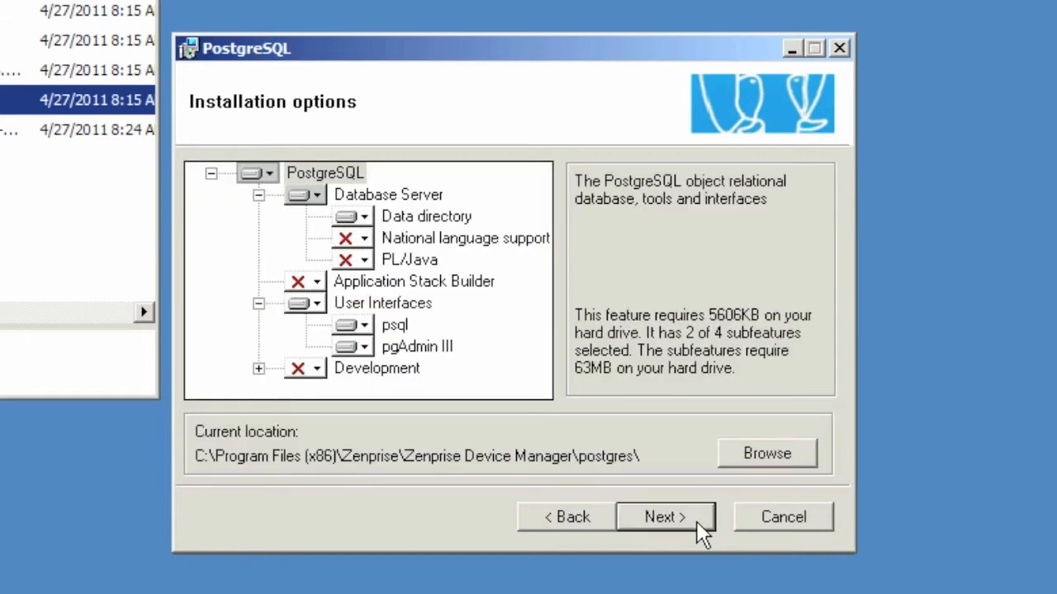
left_click(701, 528)
left_click(350, 334)
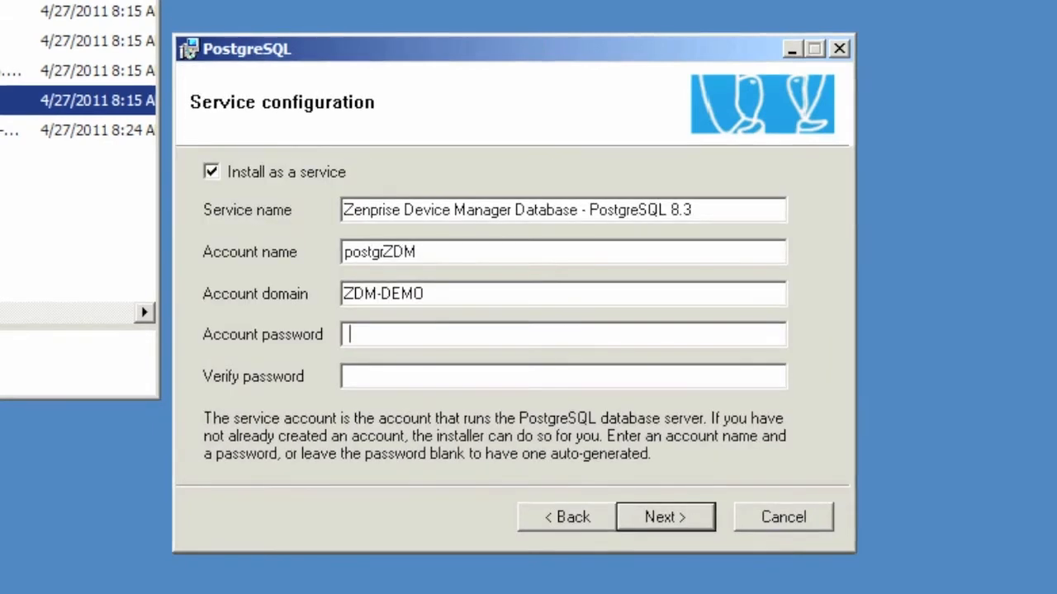
type("adminadmin")
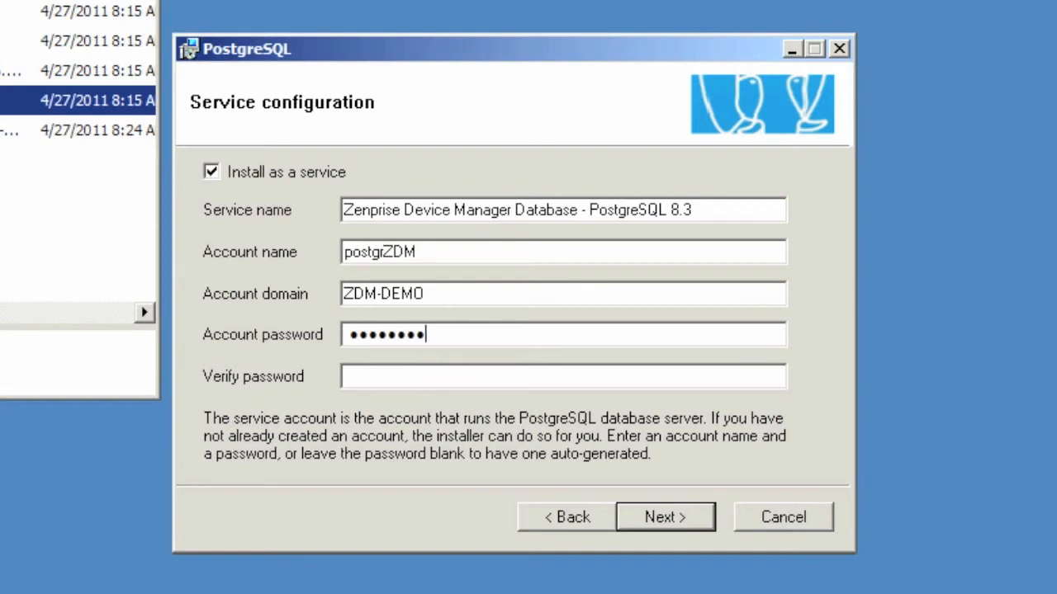
key("Tab")
type("adminadmin")
key("Tab")
key("Return")
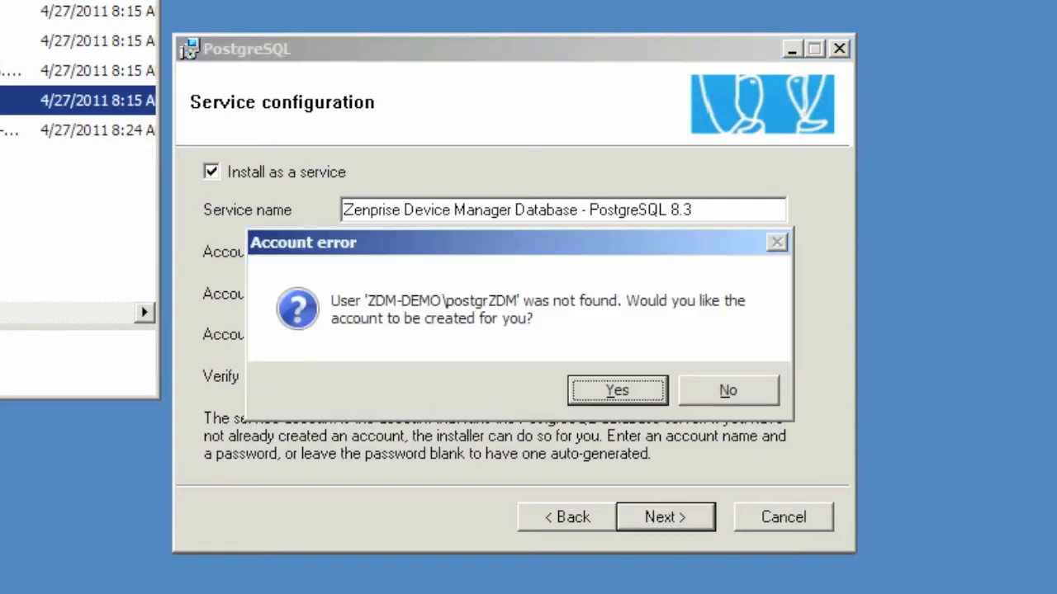
key("Return")
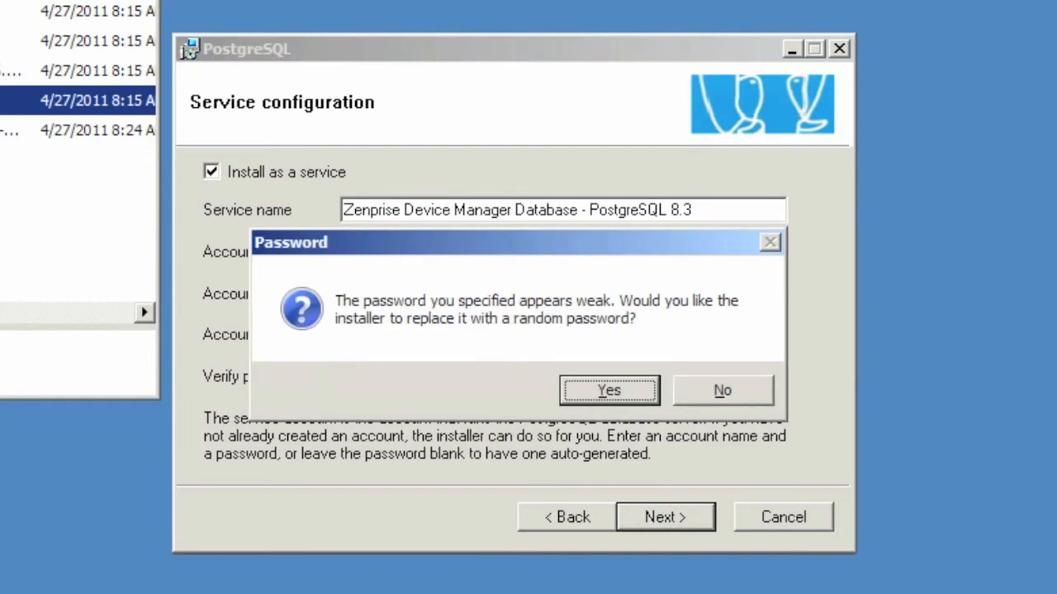
key("Return")
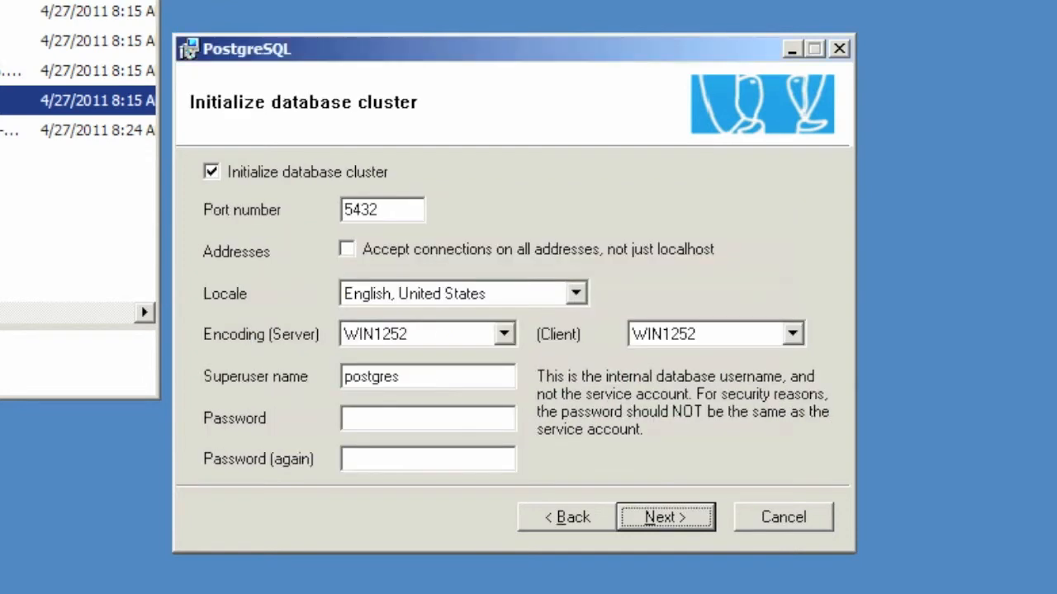
Step: Set the postgres superuser password, keep PL/pgsql and default contrib modules, and finish installing PostgreSQL
left_click(504, 423)
type("•••••••")
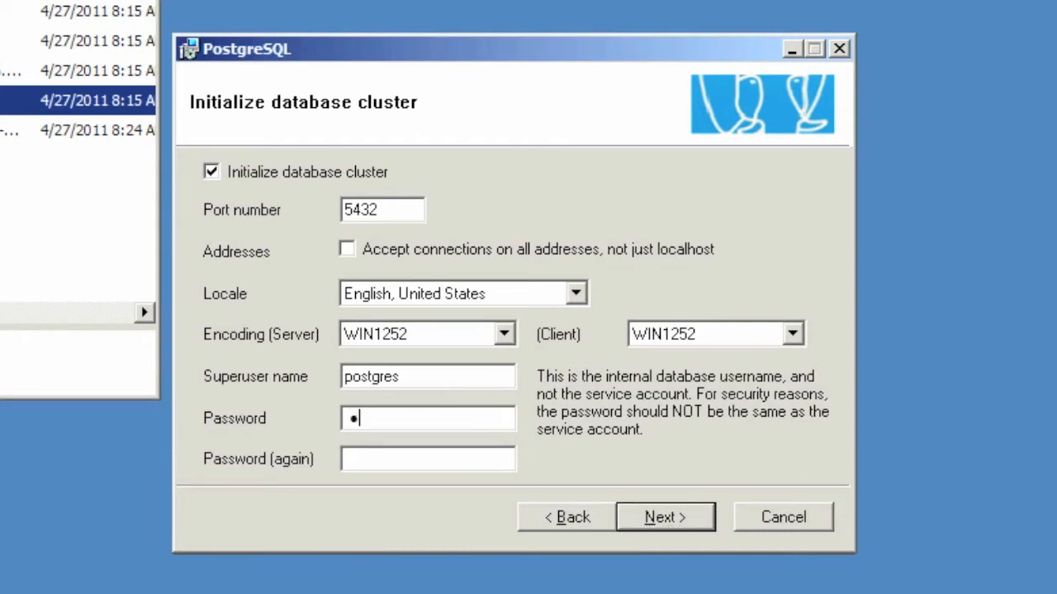
type("•••")
key("Tab")
type("••••••••••")
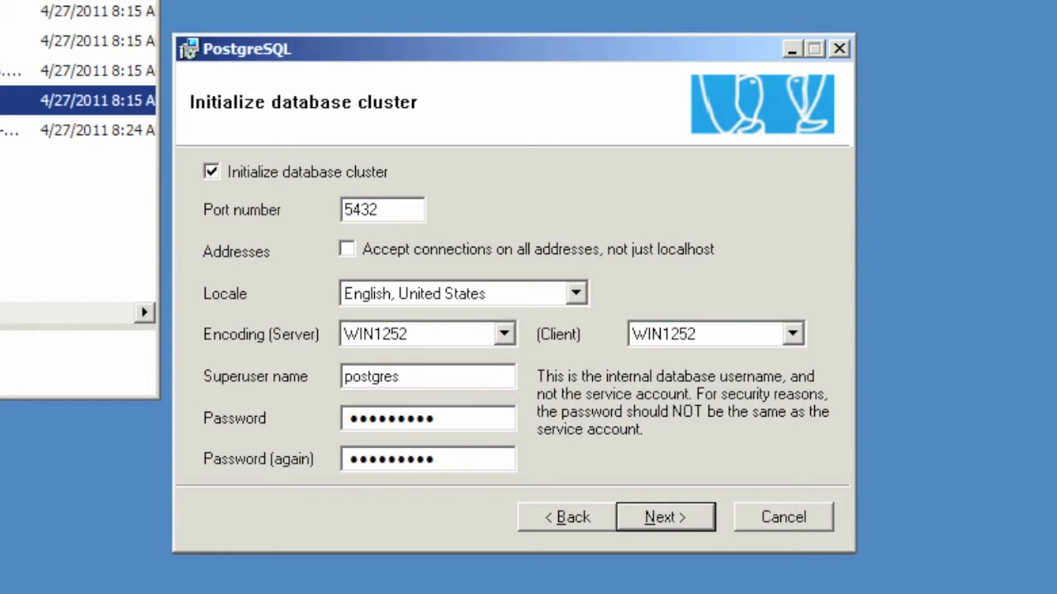
left_click(700, 520)
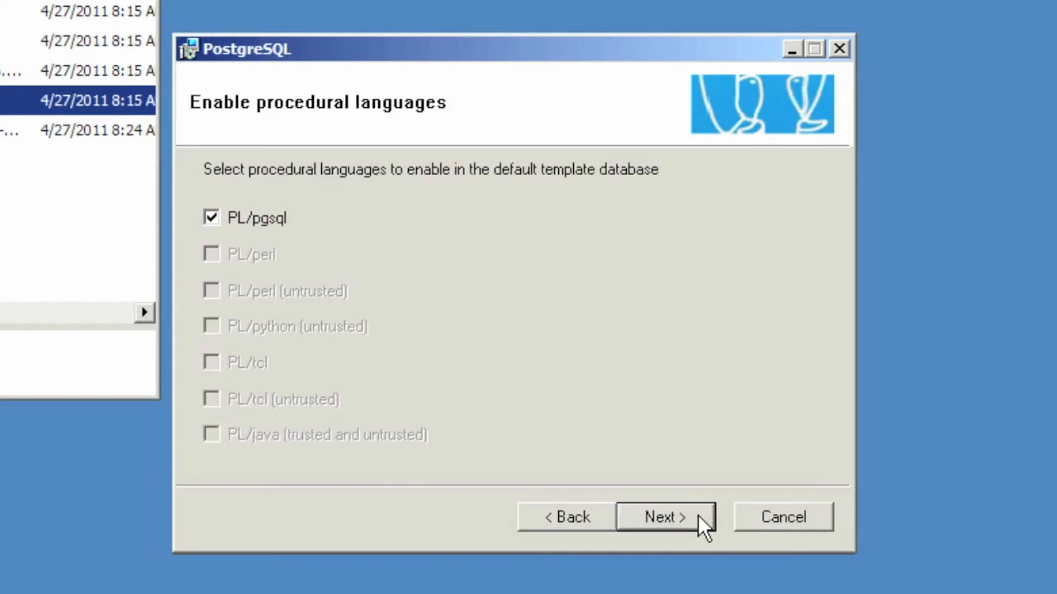
left_click(701, 521)
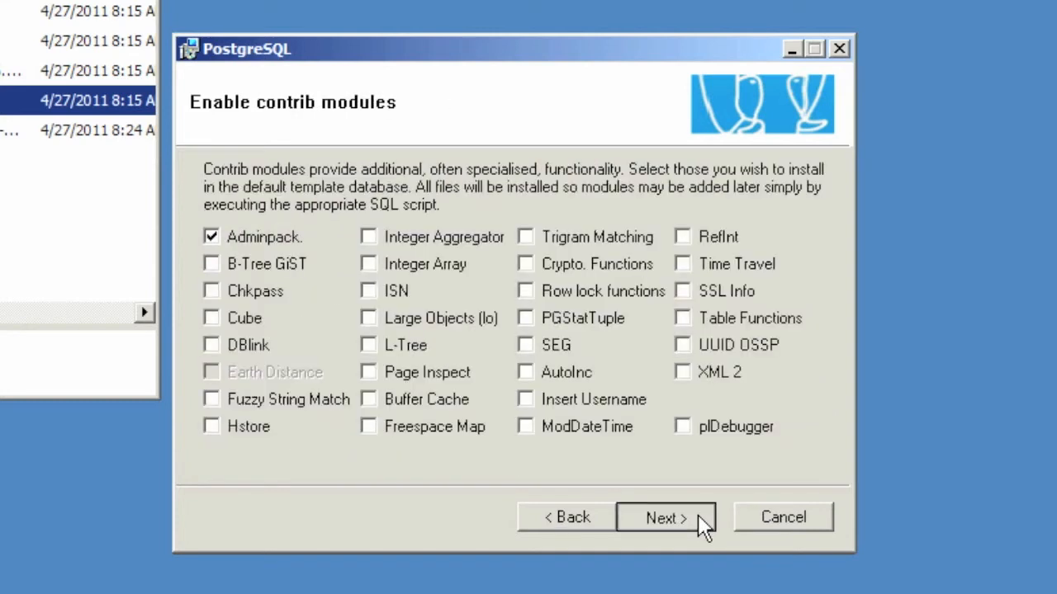
left_click(704, 525)
left_click(698, 516)
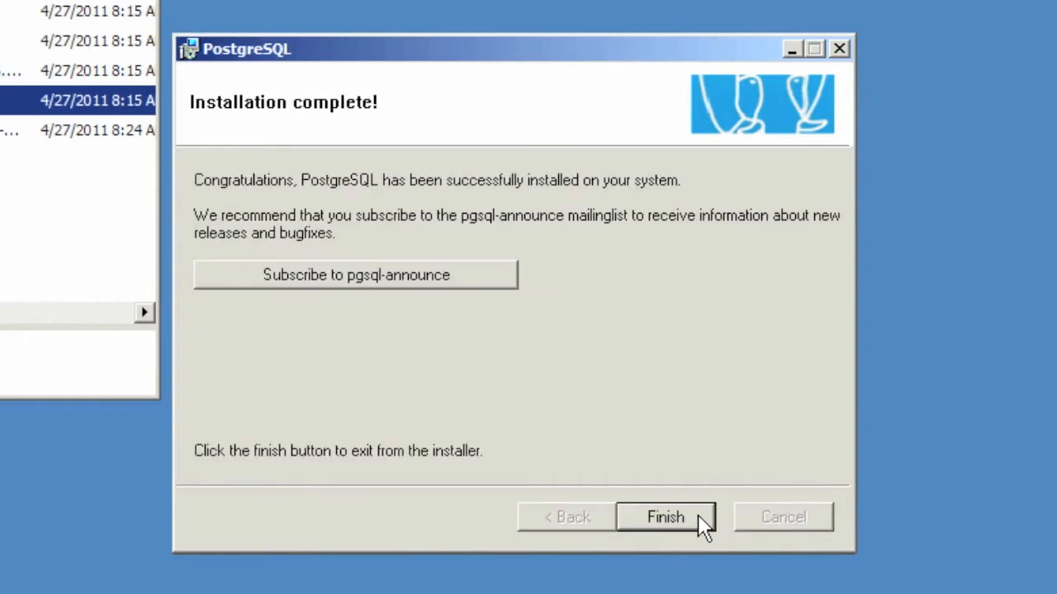
left_click(665, 517)
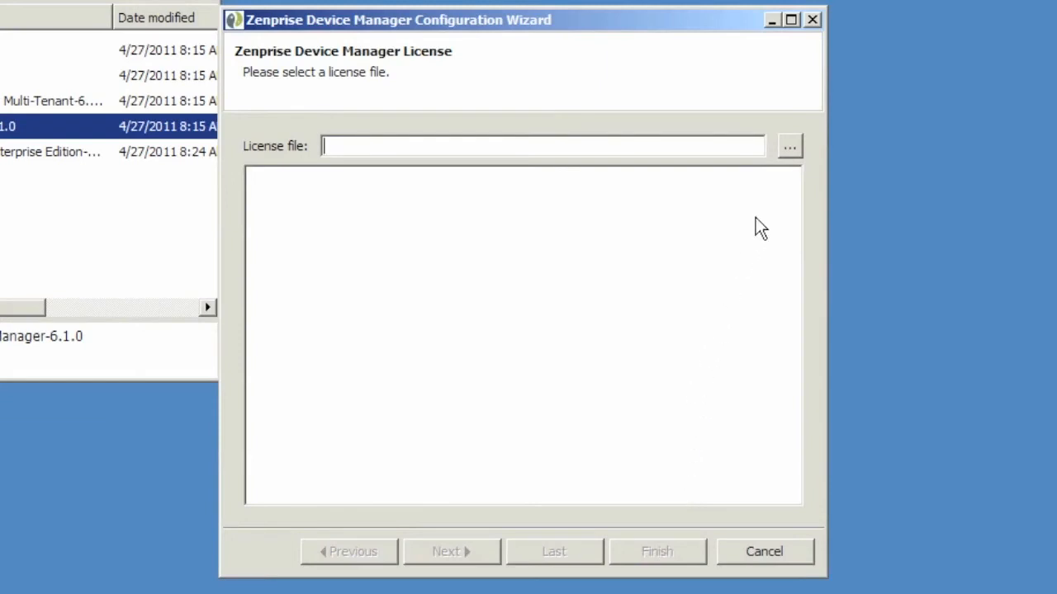
Step: Browse to and open zenprise-license.crt (1,000 CALs per product), then advance to database settings
left_click(791, 149)
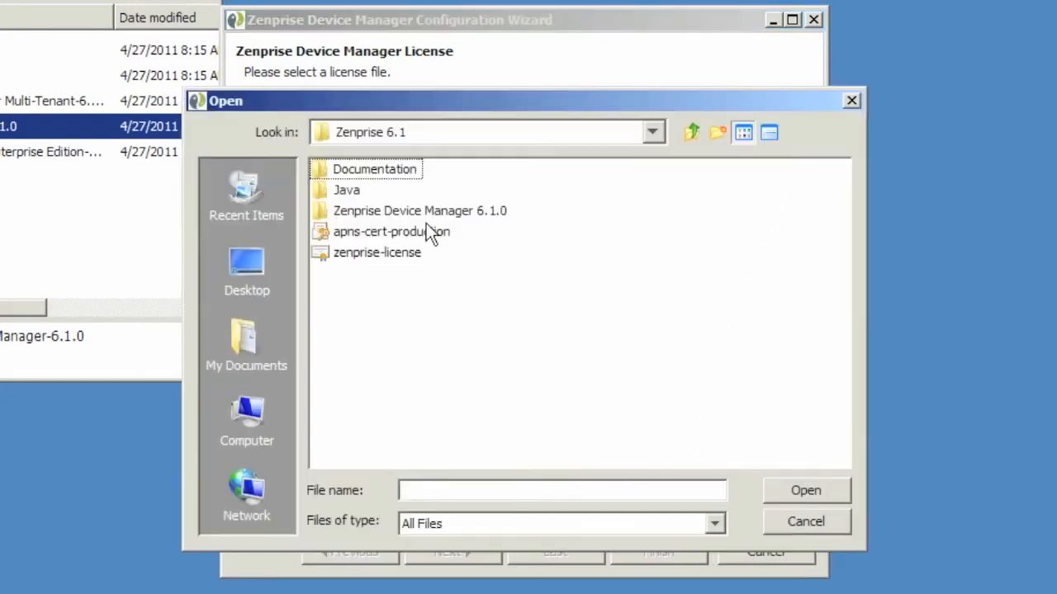
left_click(378, 252)
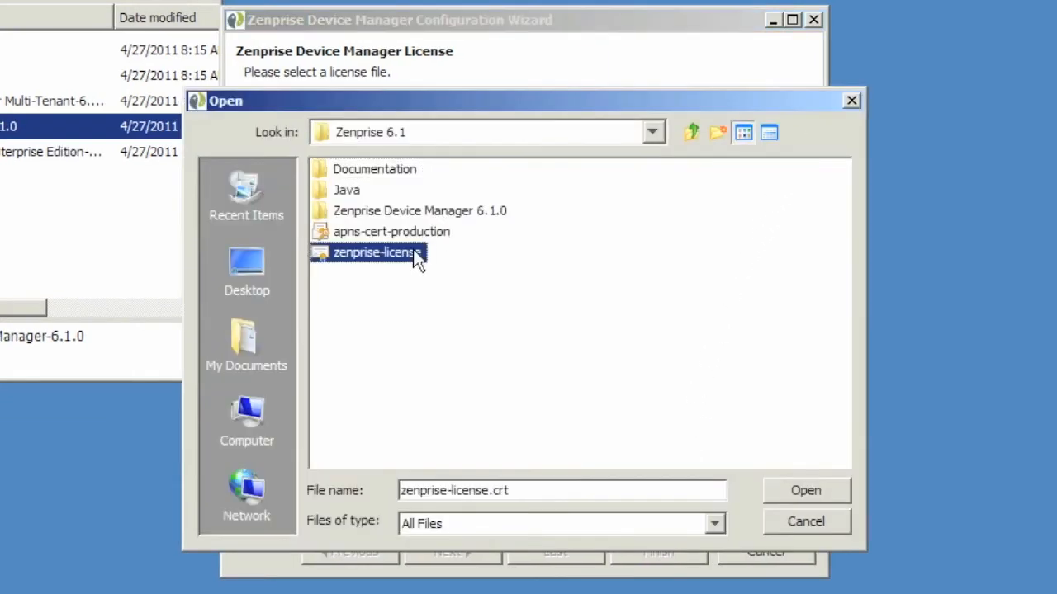
left_click(796, 498)
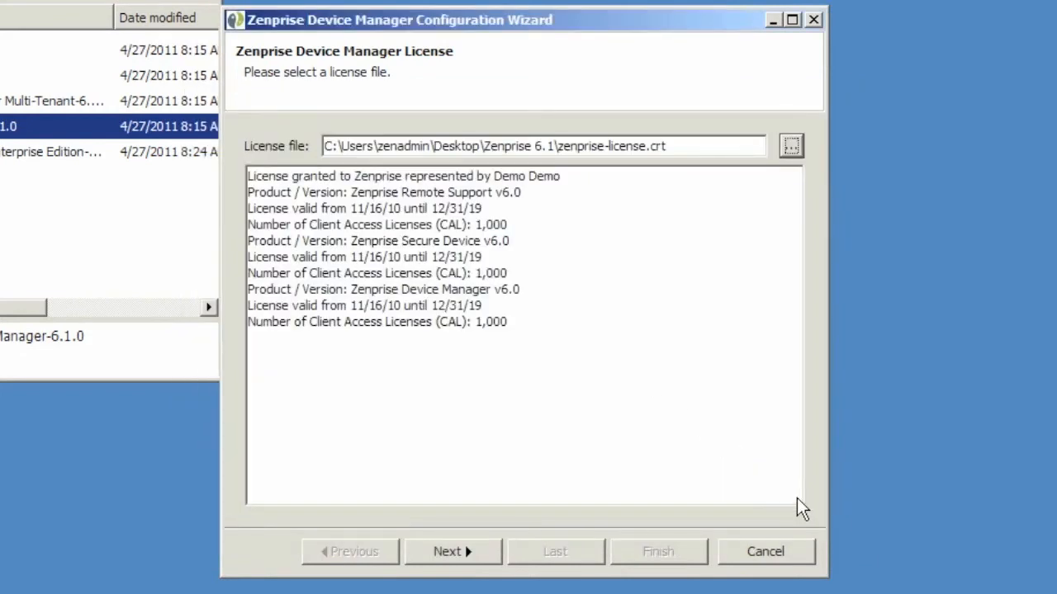
left_click(490, 547)
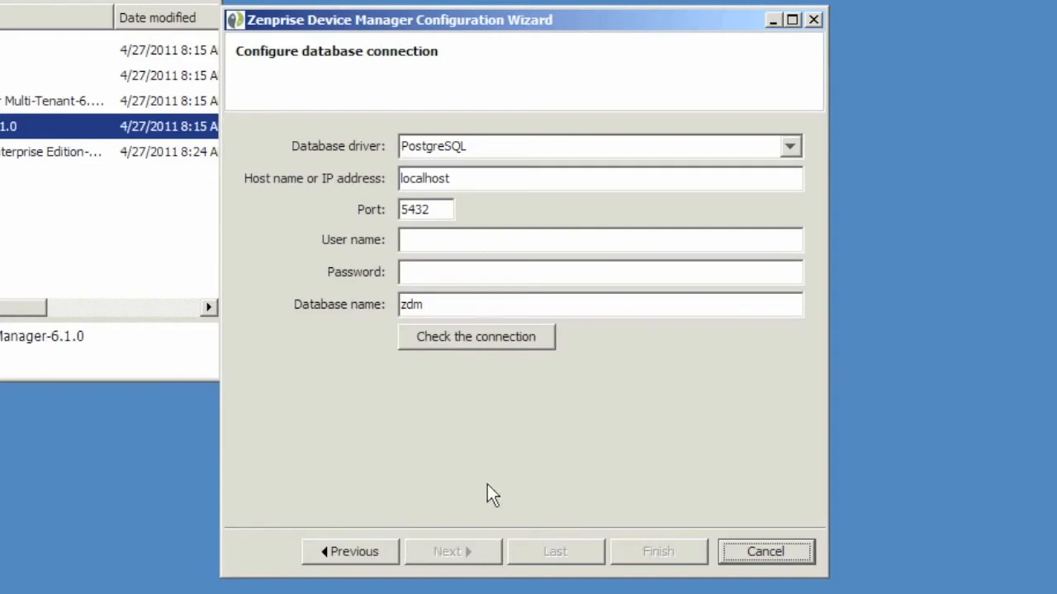
Step: Enter user postgres and its password, test the connection, create the zdm database and tables, then continue
left_click(453, 241)
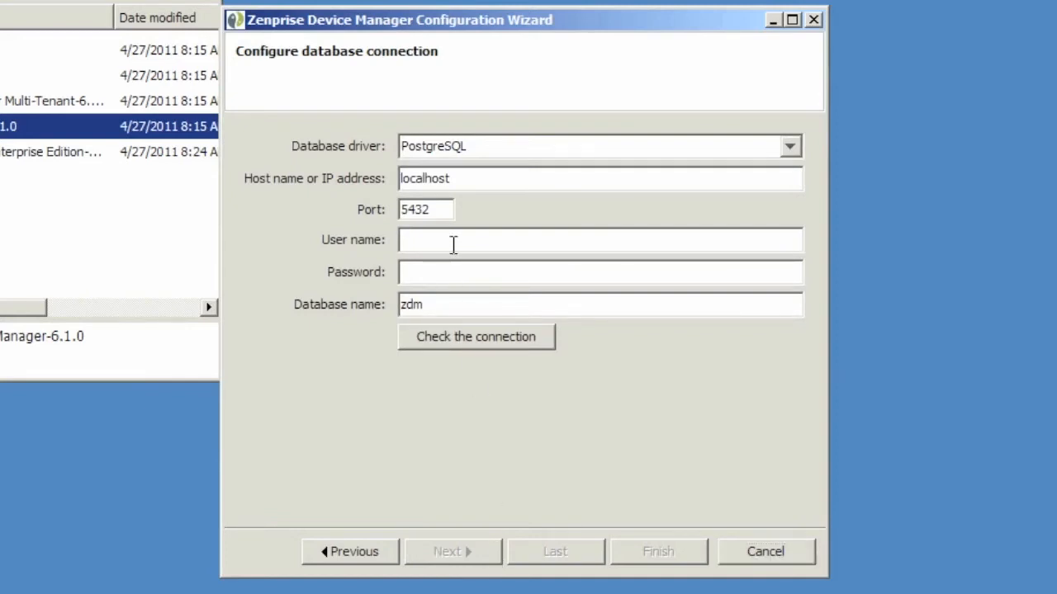
type("postgres")
key("Tab")
type("**********")
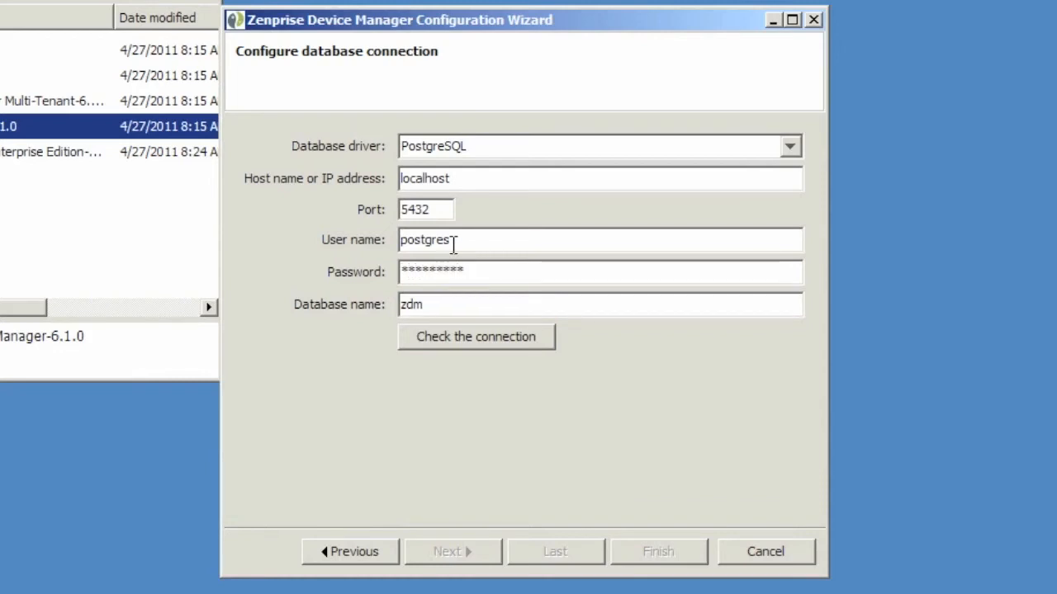
left_click(545, 346)
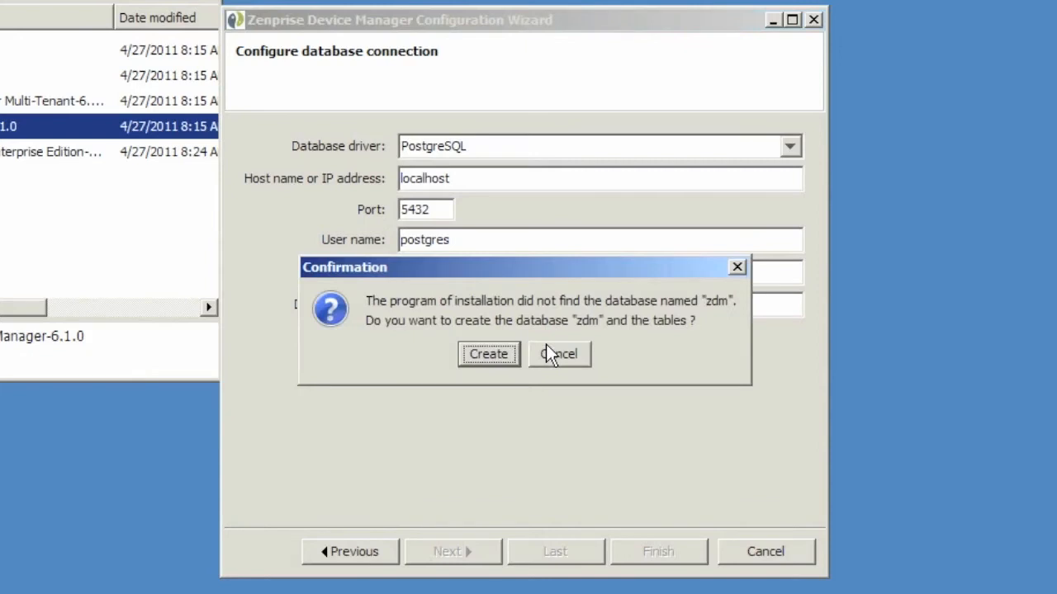
left_click(490, 354)
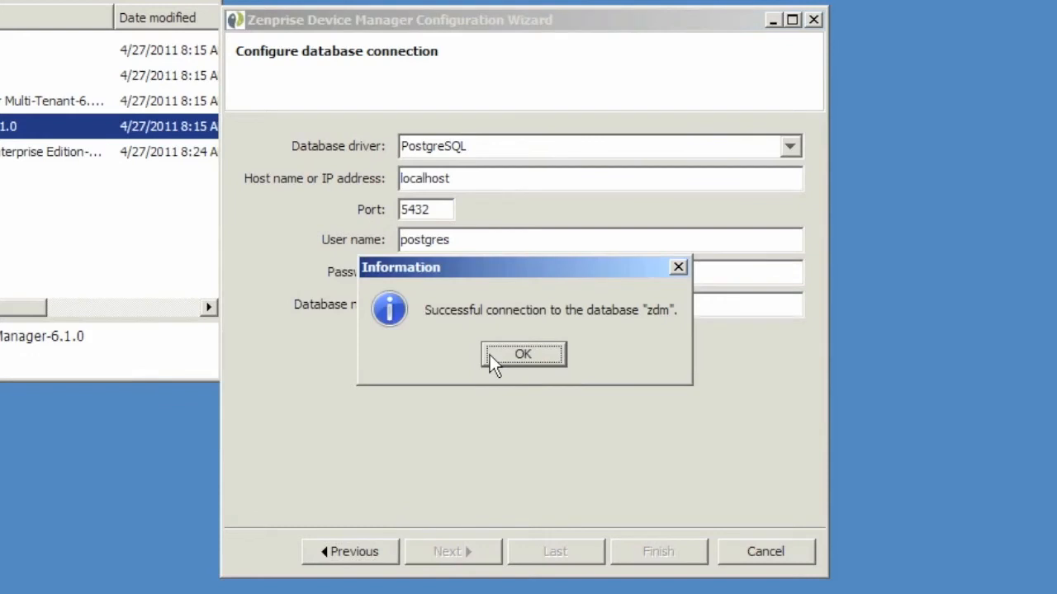
left_click(489, 355)
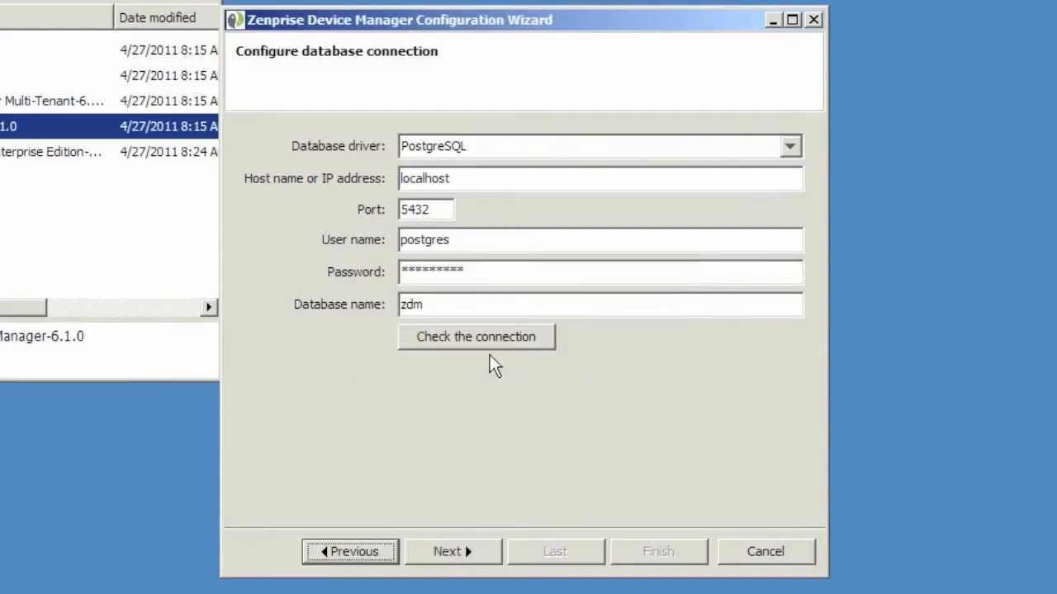
left_click(491, 559)
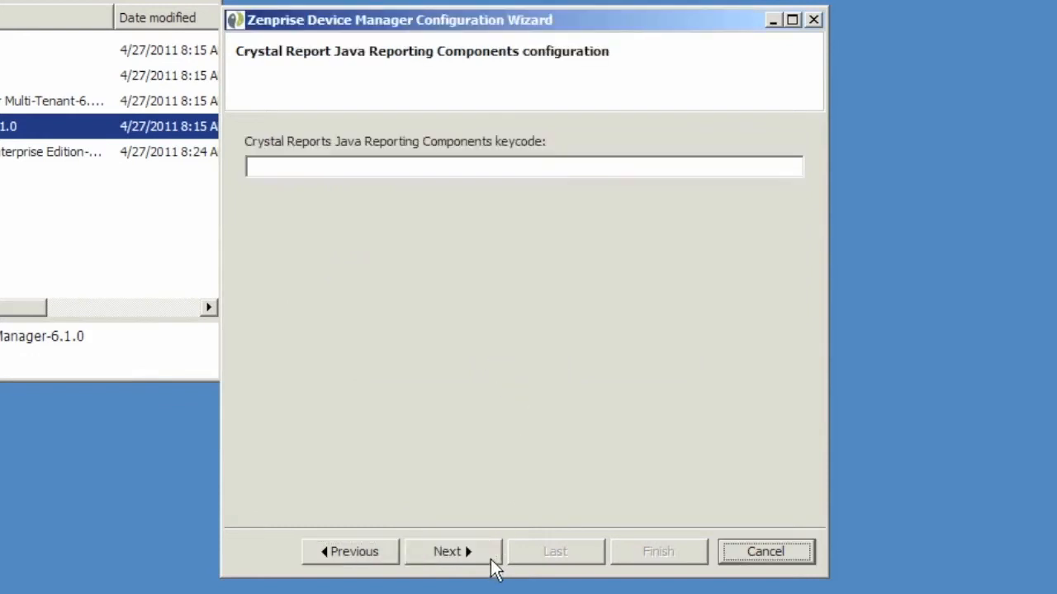
Step: Skip the Crystal Reports keycode and keep the default connection modes and ports 80, 443 and 8443
left_click(491, 559)
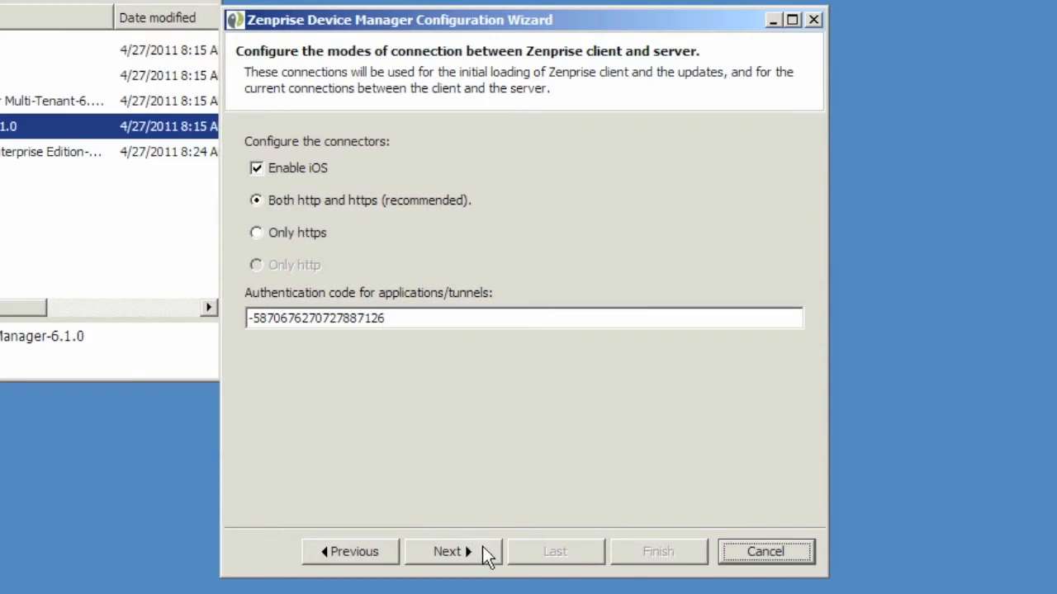
left_click(487, 547)
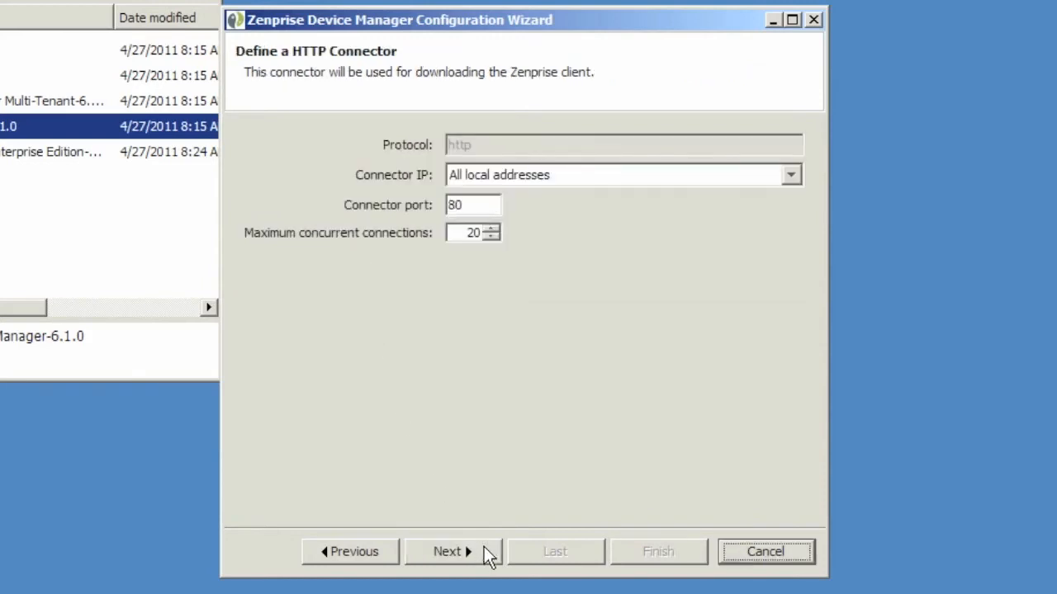
left_click(487, 553)
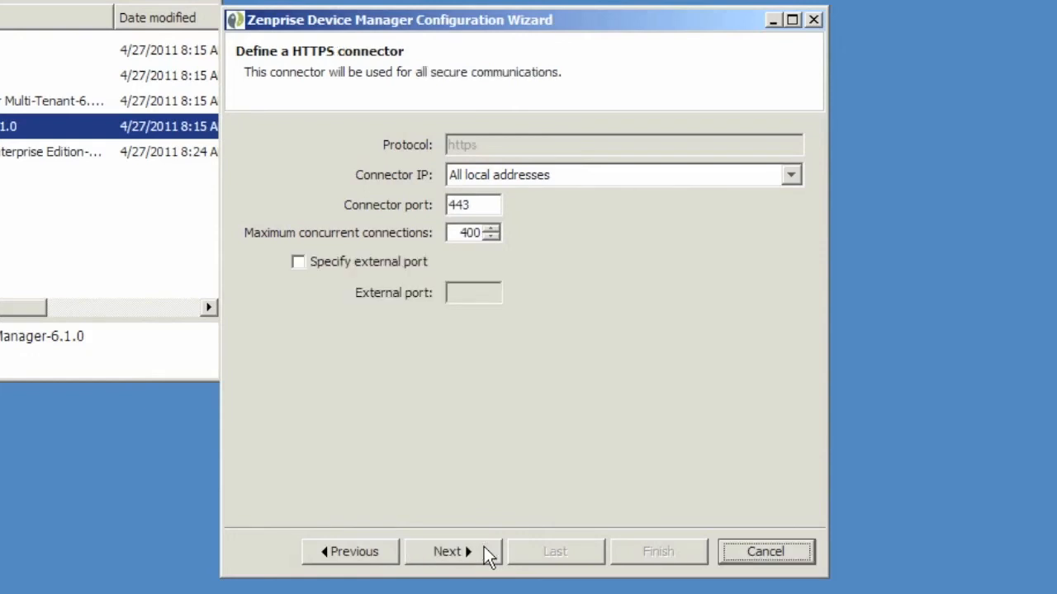
left_click(487, 553)
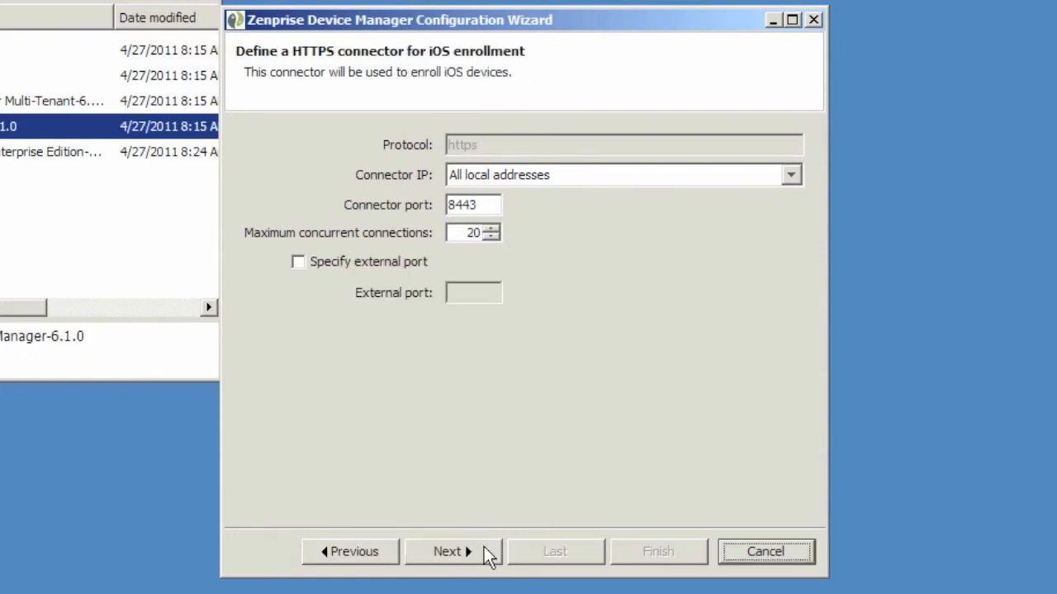
left_click(487, 553)
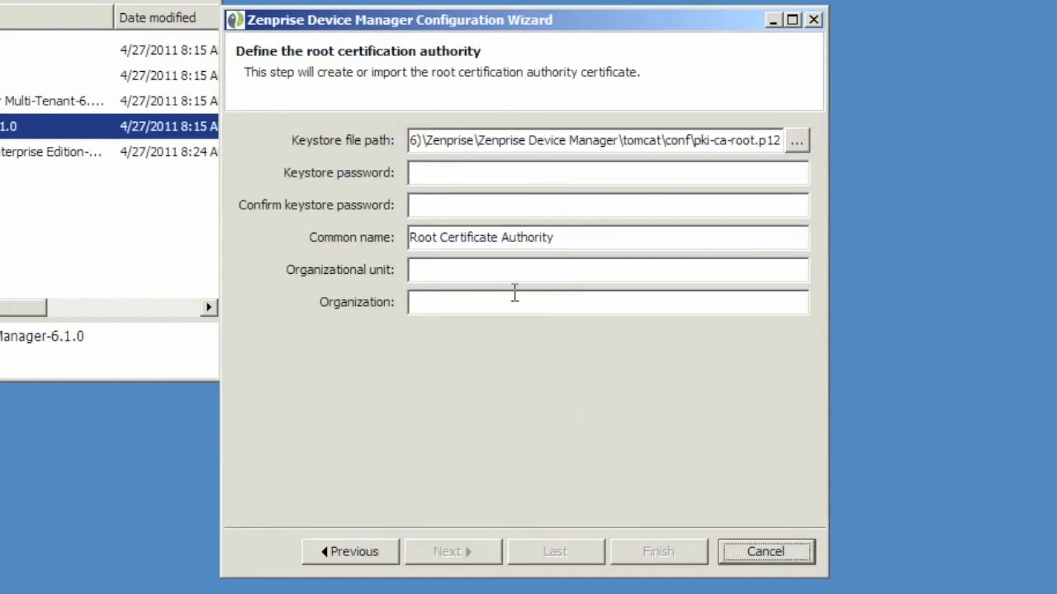
Step: Enter and confirm the root CA keystore password
left_click(469, 173)
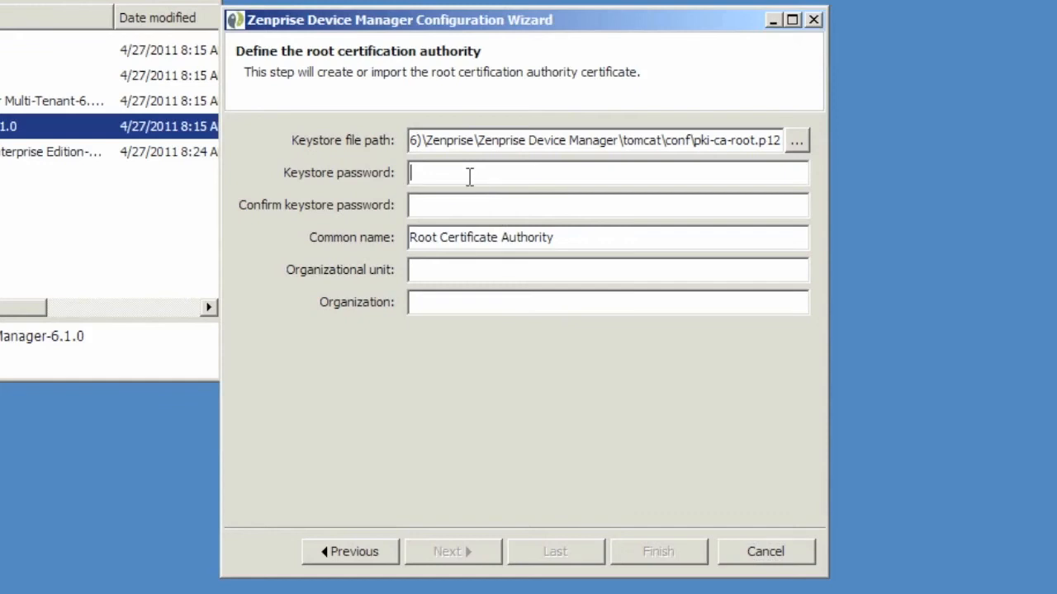
type("12345678")
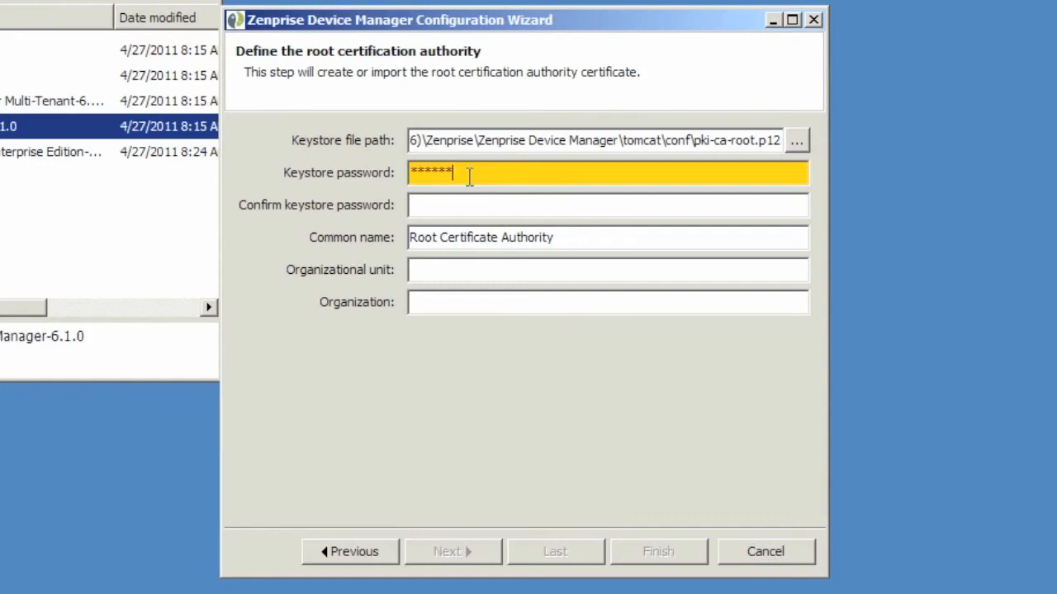
key("Tab")
type("12345678")
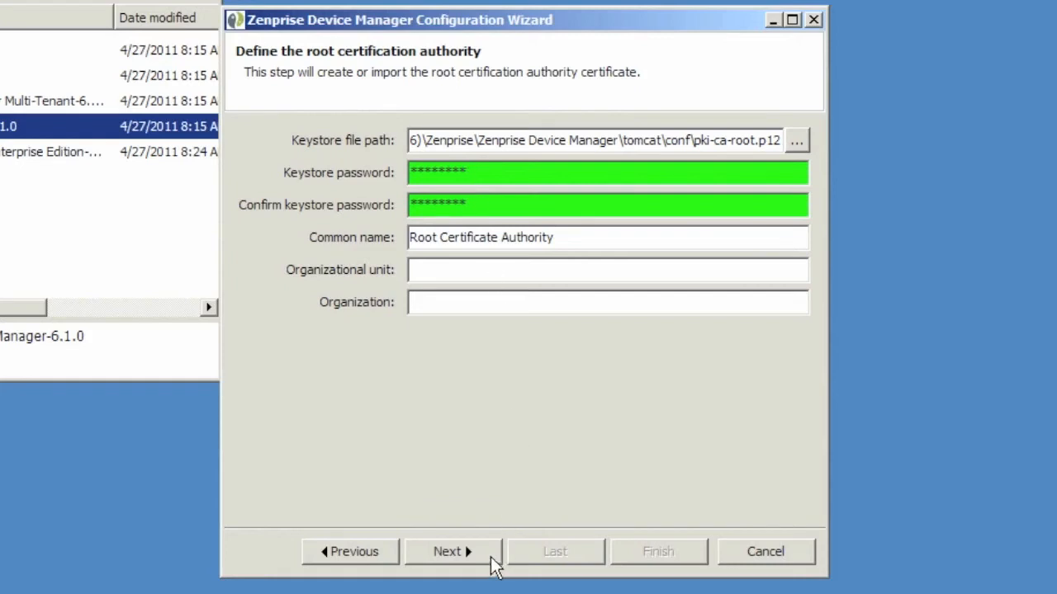
left_click(491, 560)
Step: Enter and confirm the same keystore password for the server CA
left_click(431, 173)
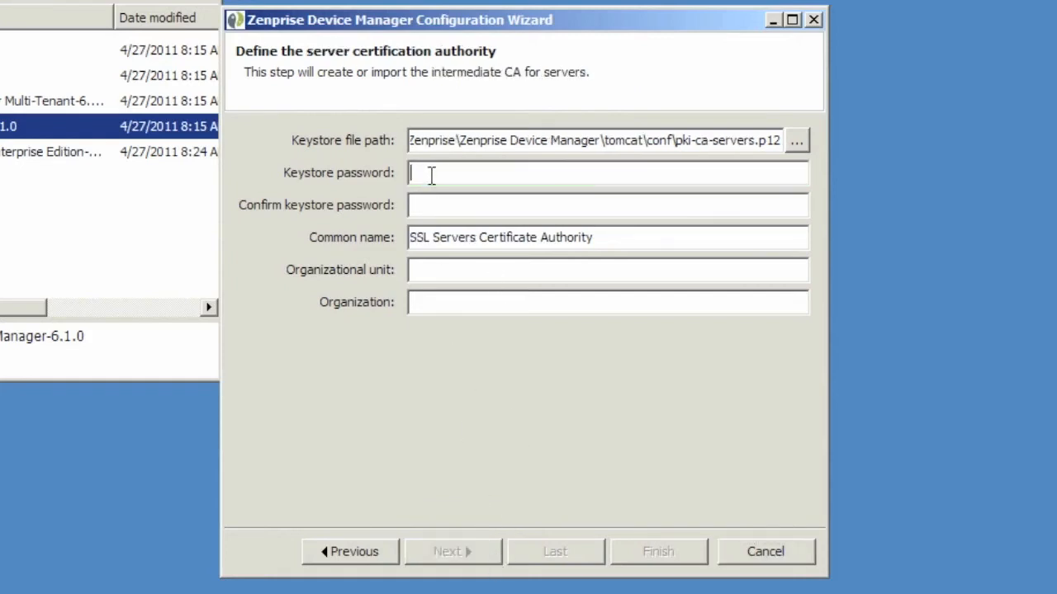
type("12345678")
key("Tab")
type("12345678")
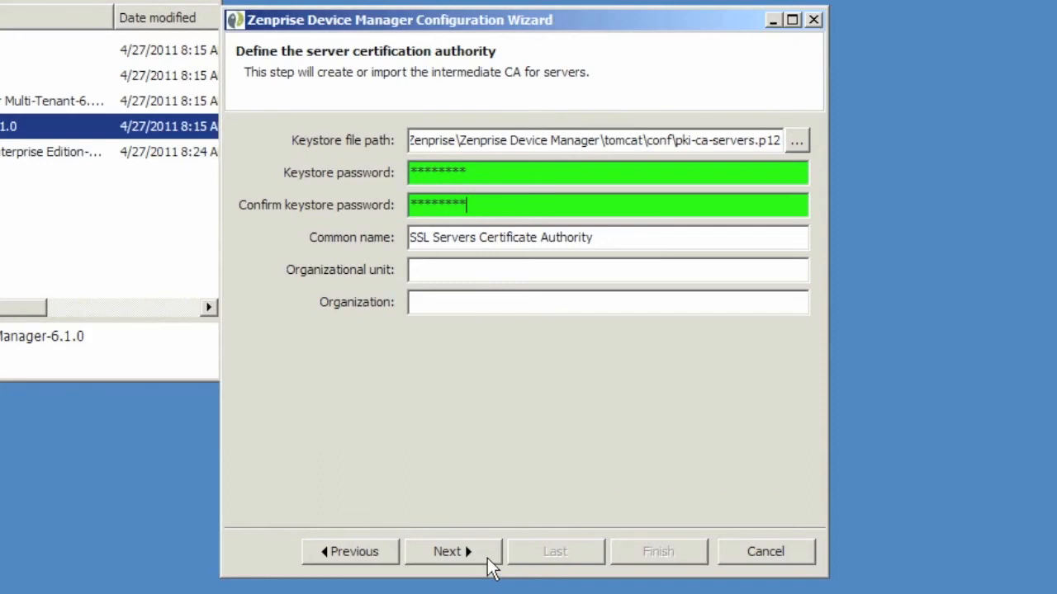
left_click(487, 558)
Step: Enter and confirm the same keystore password for the device CA
left_click(436, 180)
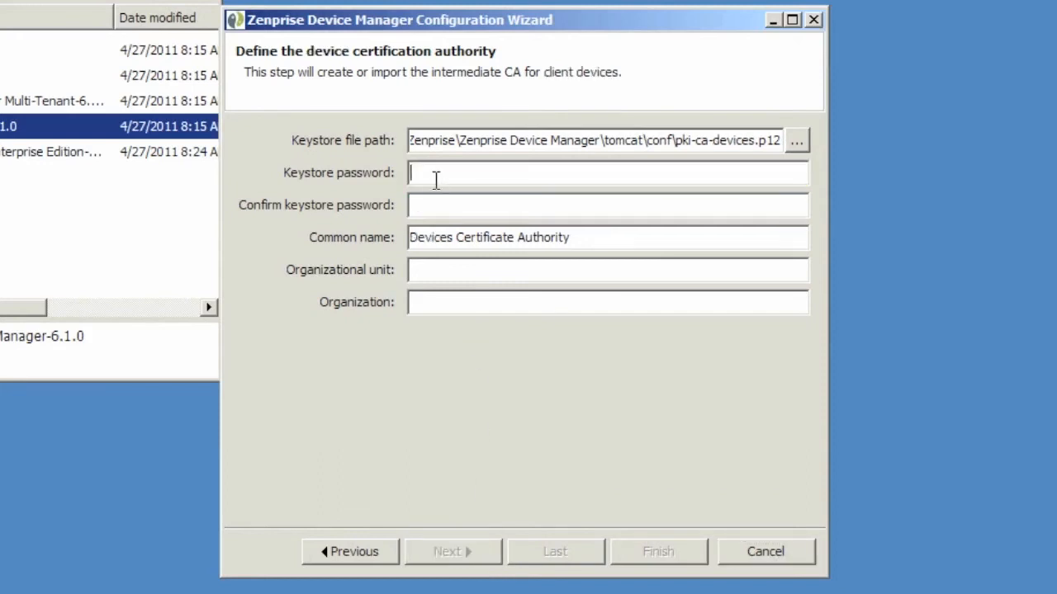
type("12345678")
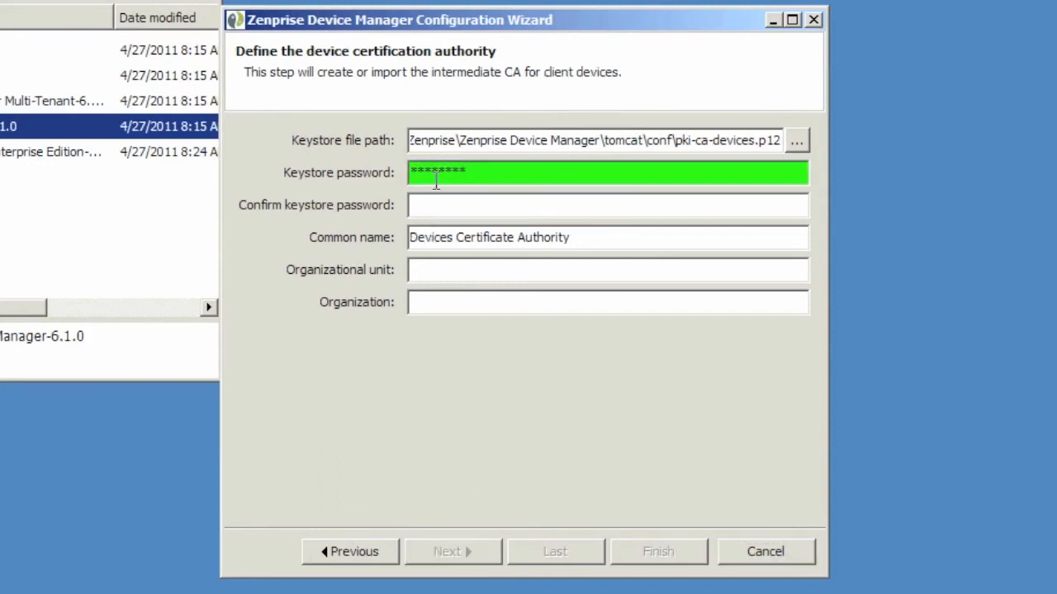
key("Tab")
type("12345678")
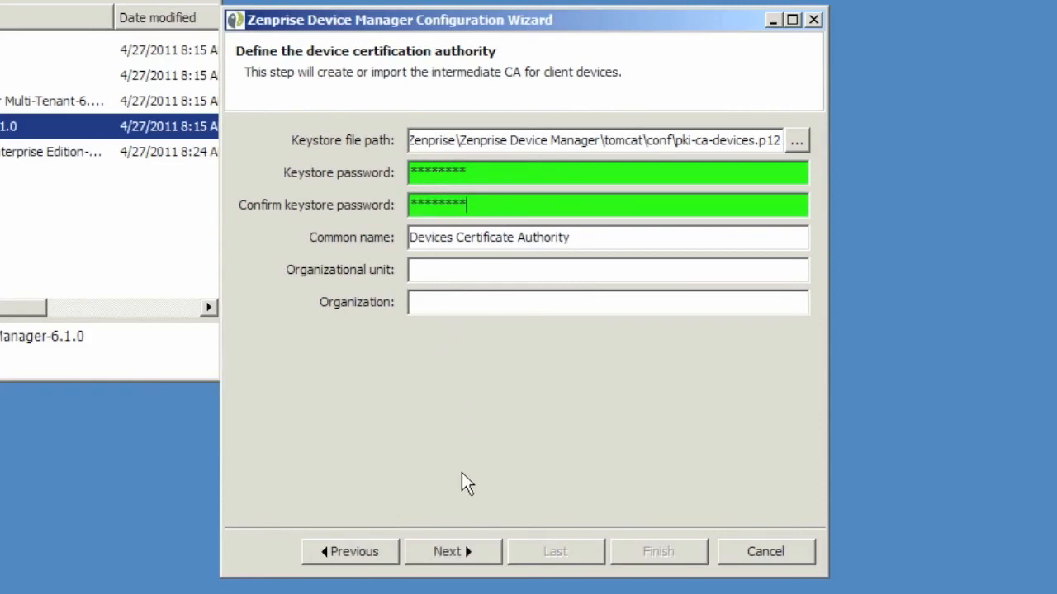
Step: Enter and confirm the HTTPS certificate keystore password
left_click(488, 553)
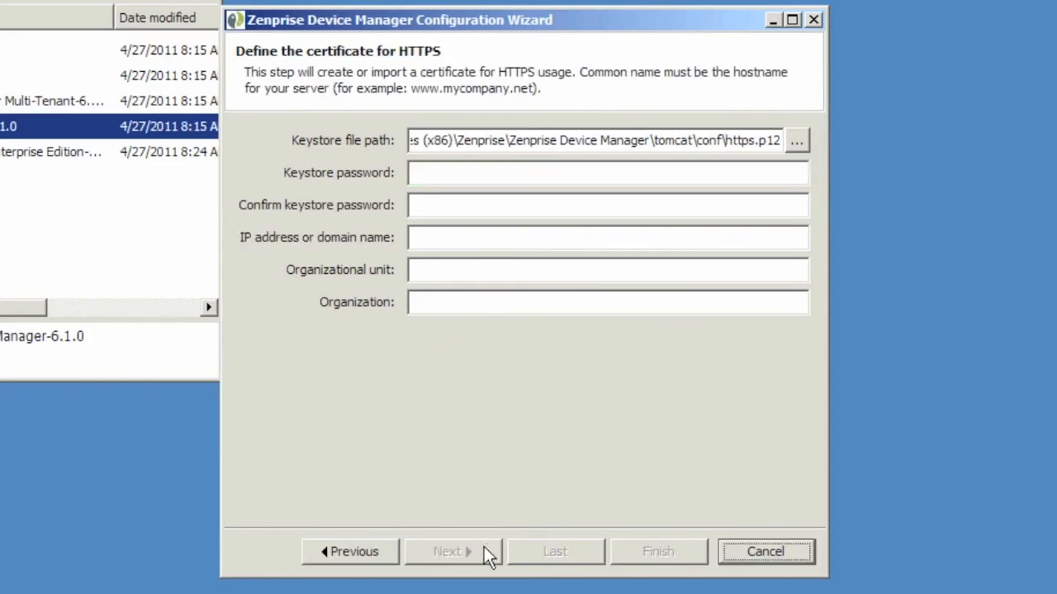
left_click(442, 173)
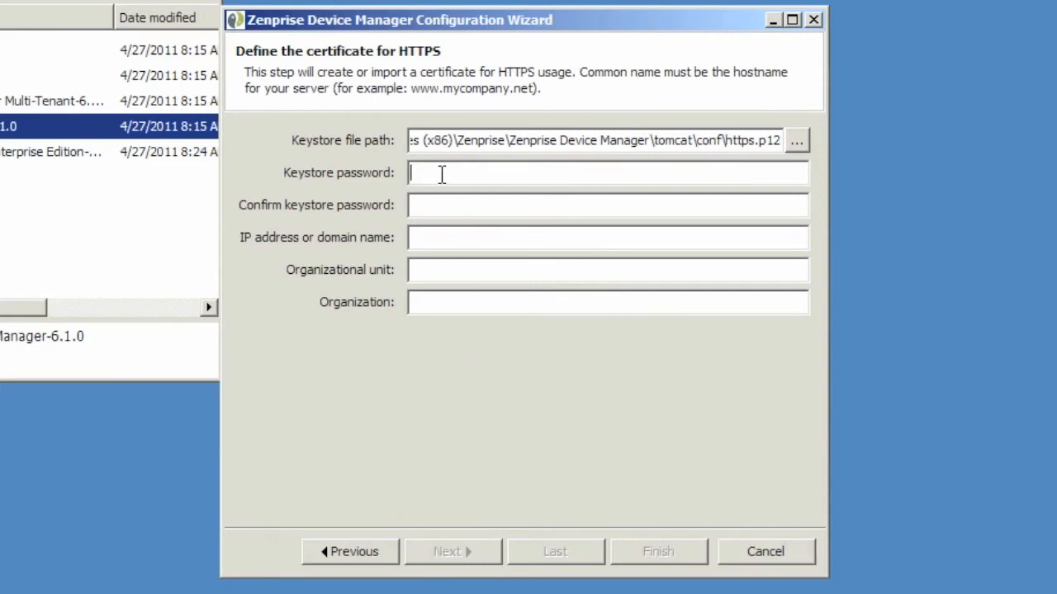
type("*********")
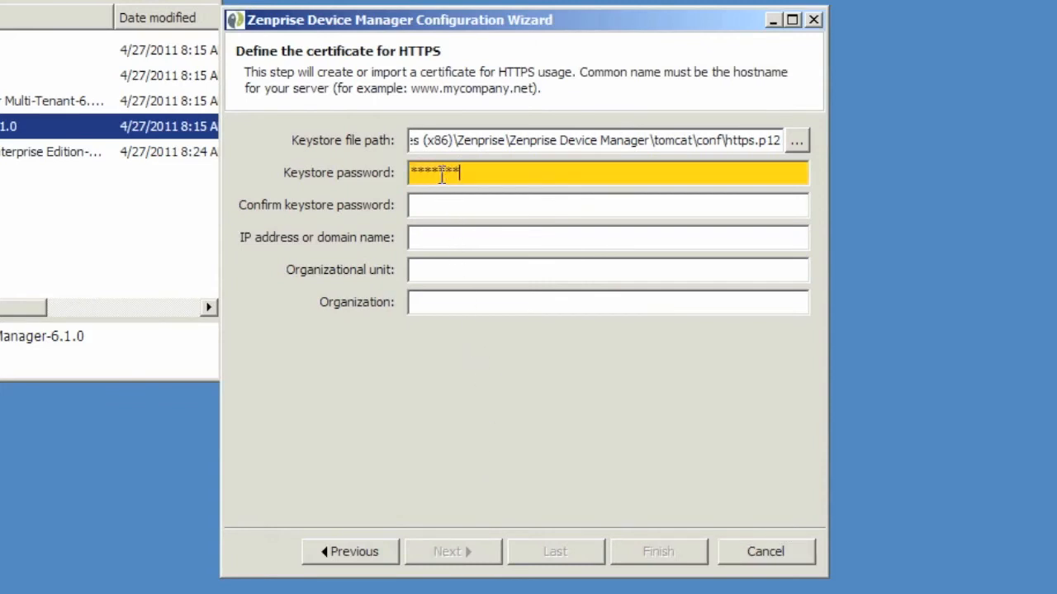
key("Tab")
type("*********")
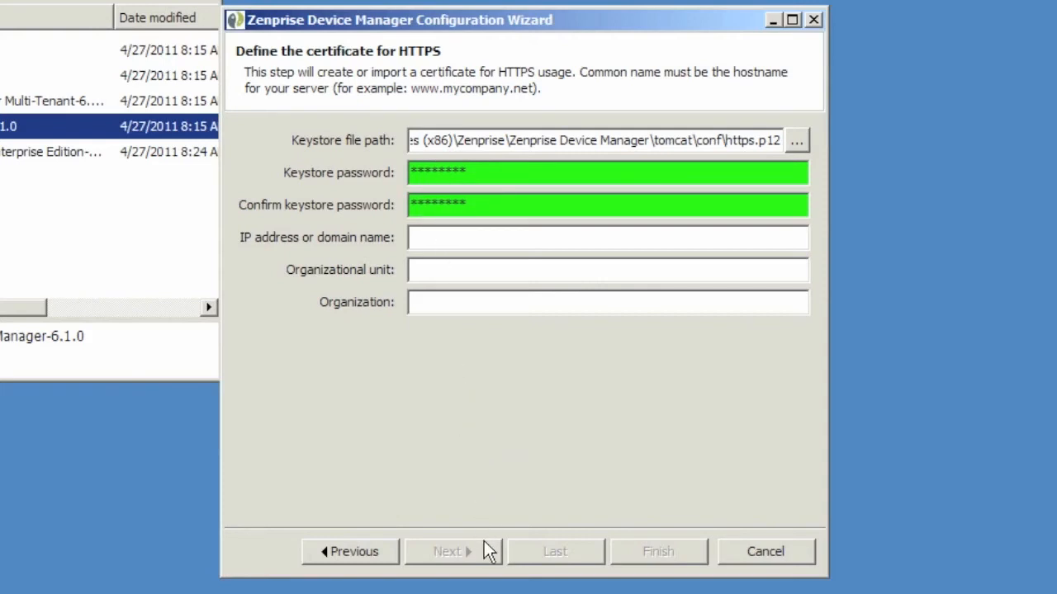
Step: Set the server domain name to zenprise.mycompany.com and continue
left_click(491, 237)
type("zenprise.m")
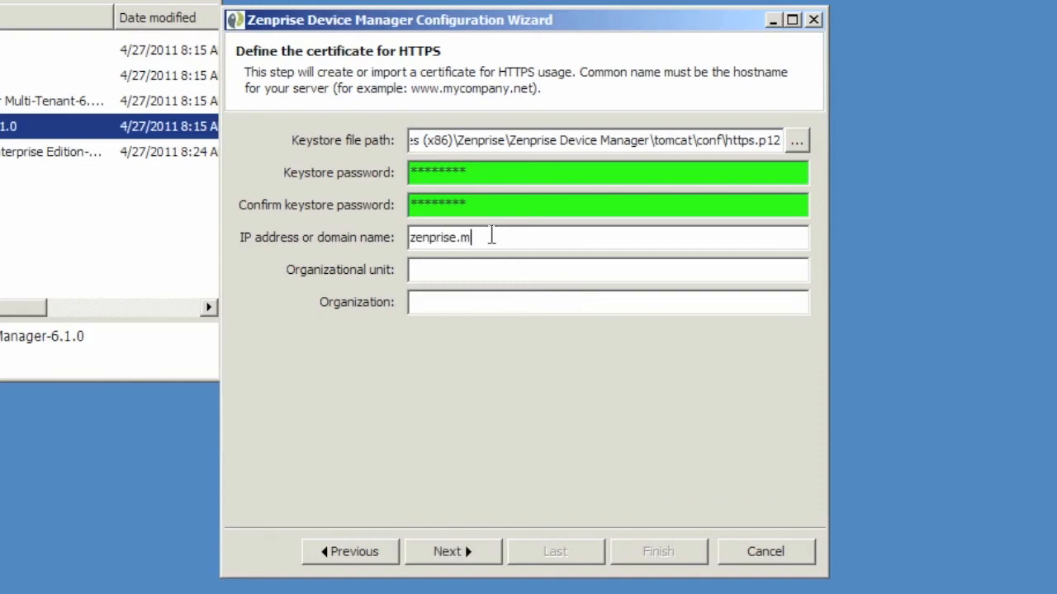
type("ycompany.com")
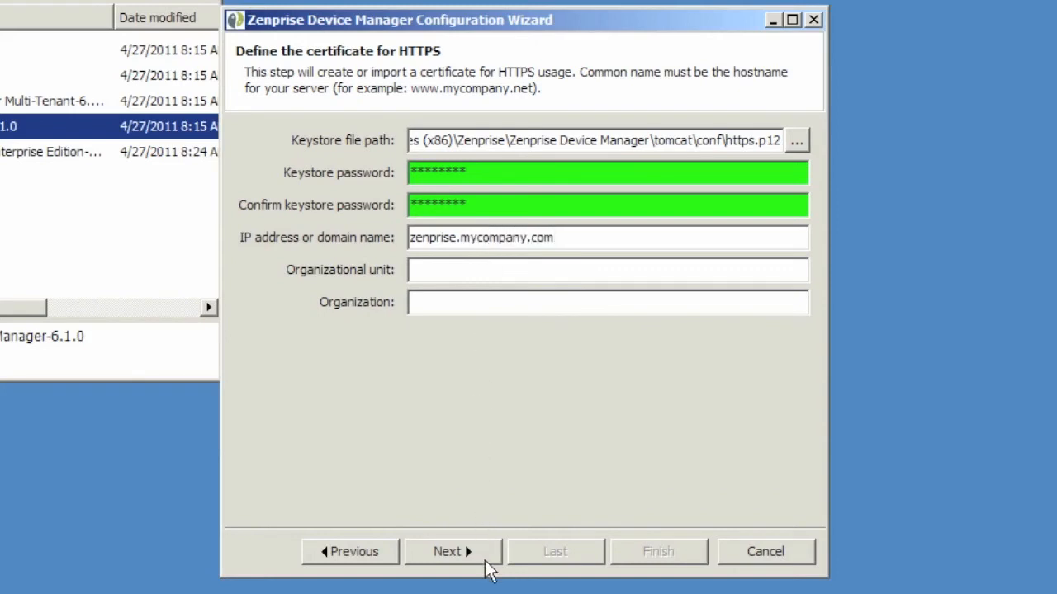
left_click(450, 551)
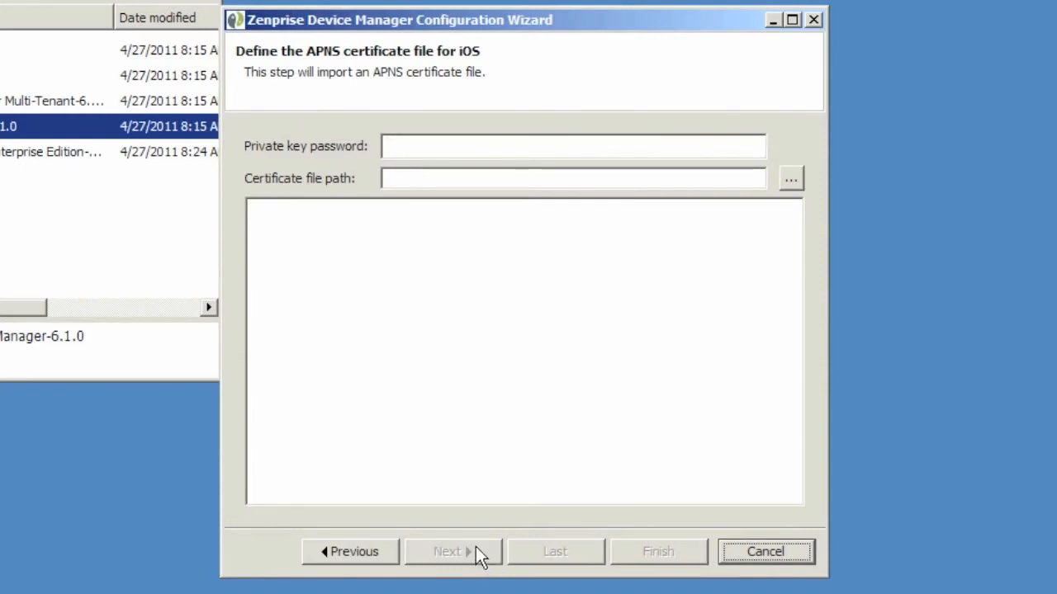
Step: Import the apns-cert-production.p12 APNS certificate file
left_click(788, 185)
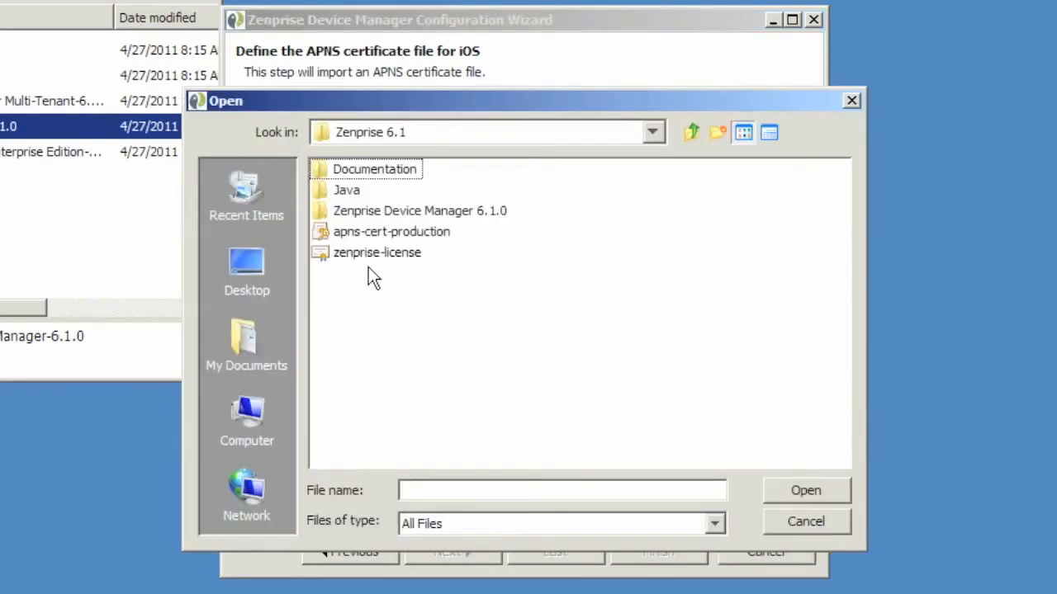
left_click(439, 234)
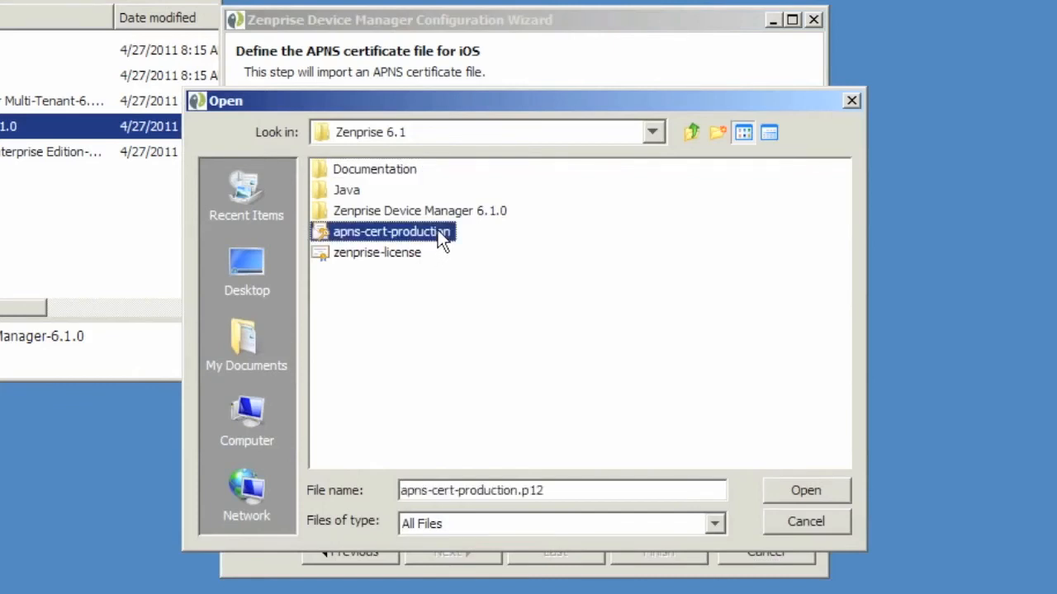
left_click_drag(558, 492, 396, 492)
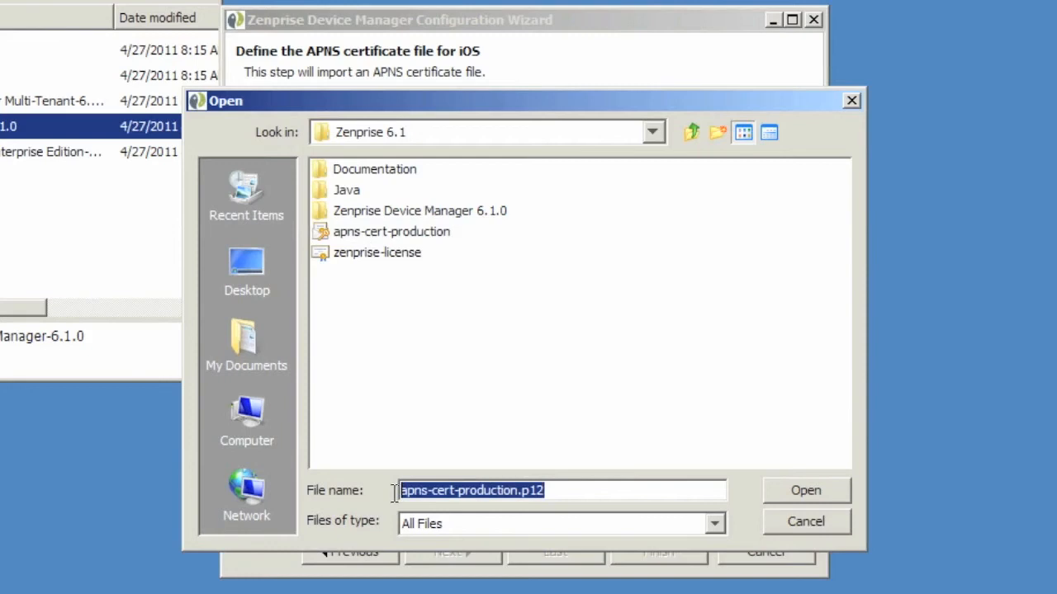
left_click(839, 488)
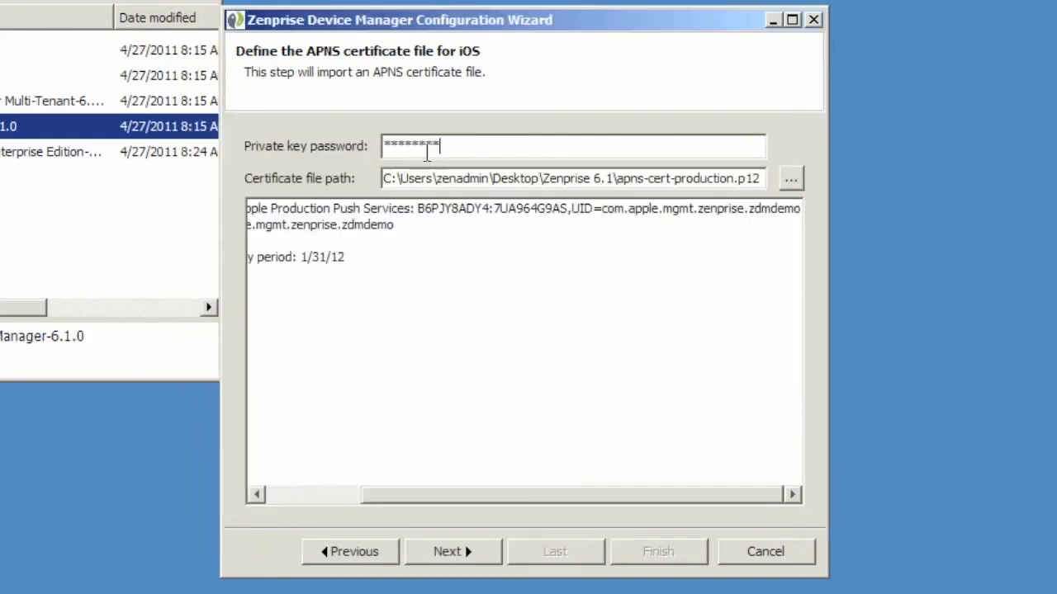
Step: Review the certificate's 1/31/12 expiry and com.apple.mgmt.zenprise.zdmdemo topic, then continue
left_click_drag(502, 496, 357, 512)
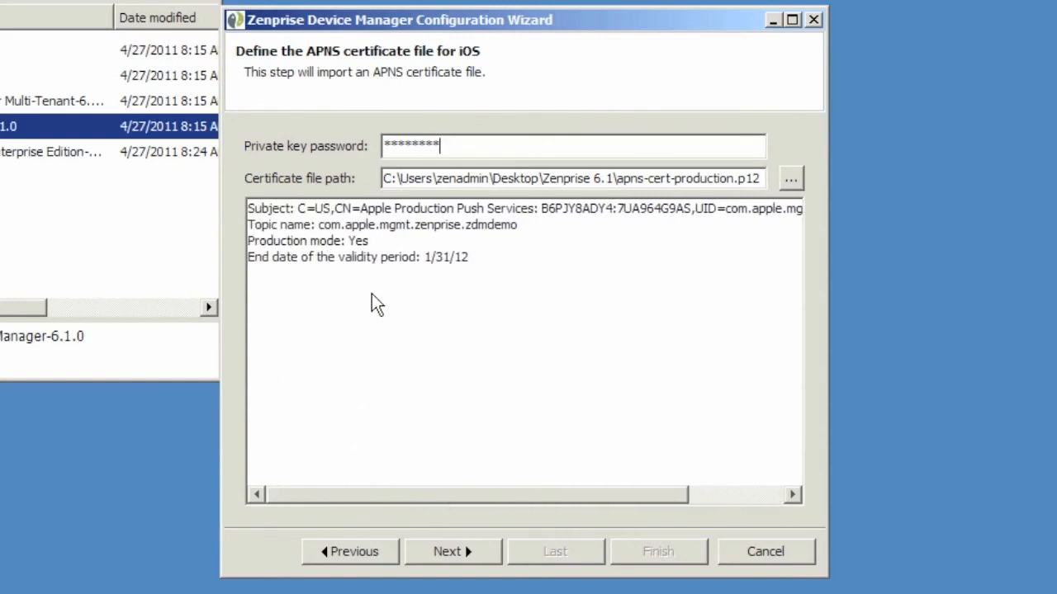
left_click_drag(247, 257, 462, 259)
left_click_drag(521, 228, 279, 229)
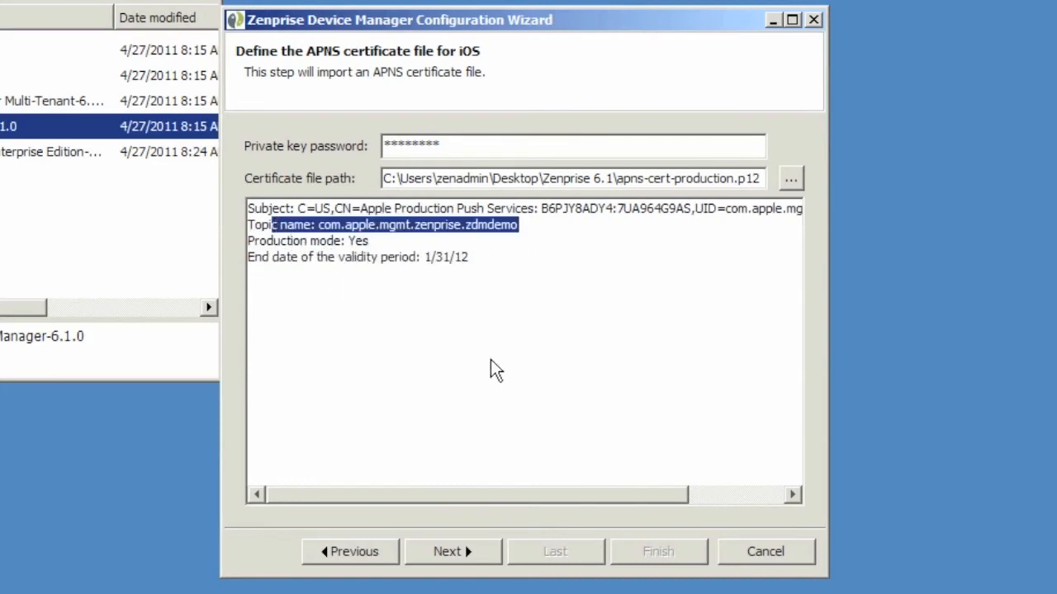
left_click(484, 553)
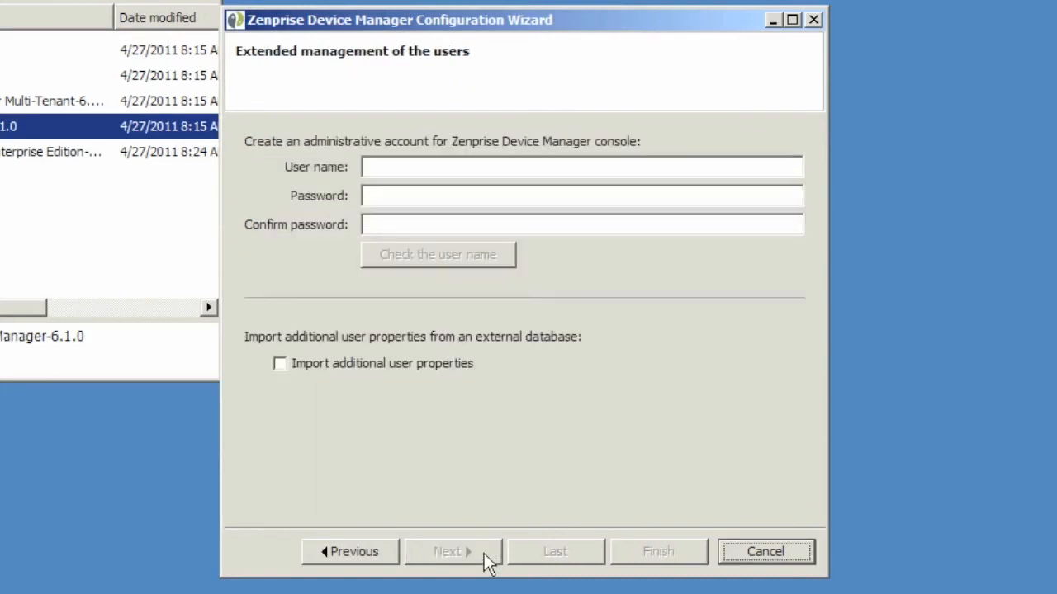
Step: Create the 'admin' account with a confirmed password and verify the user name is available
left_click(456, 163)
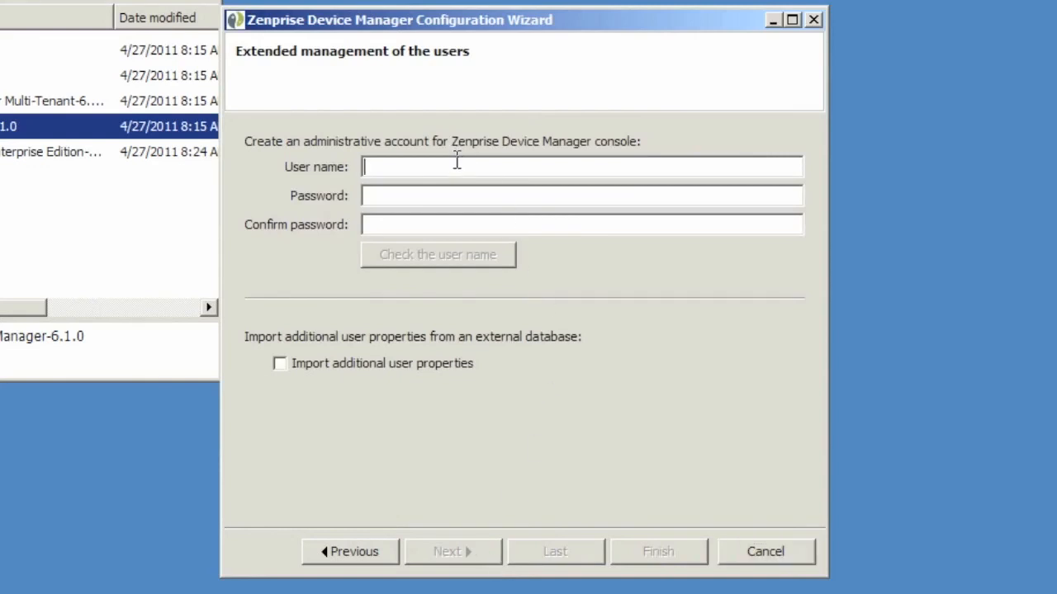
type("admin")
key("Tab")
type("********")
key("Tab")
type("********")
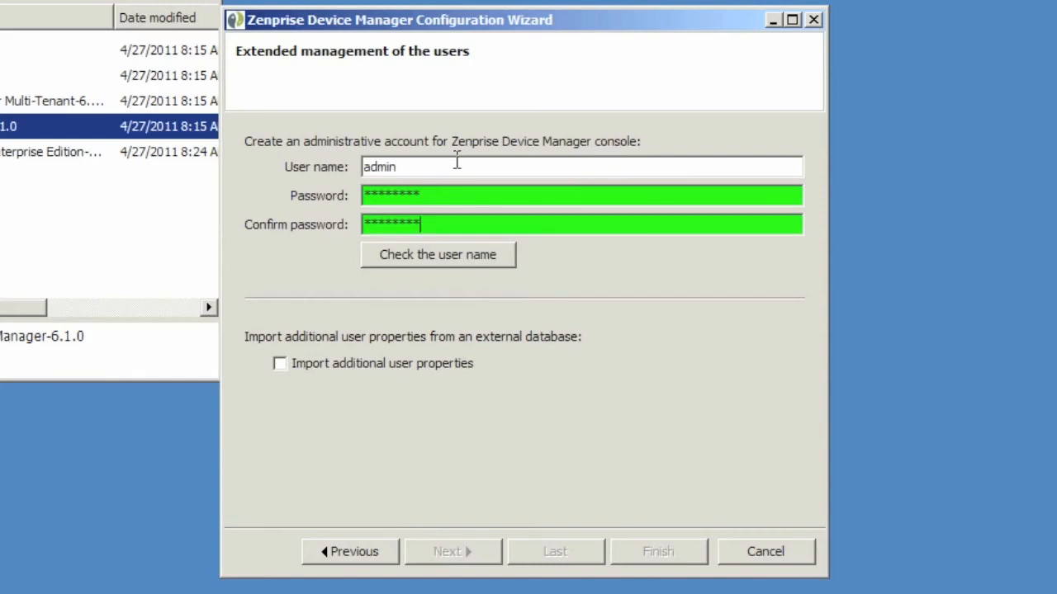
left_click(507, 259)
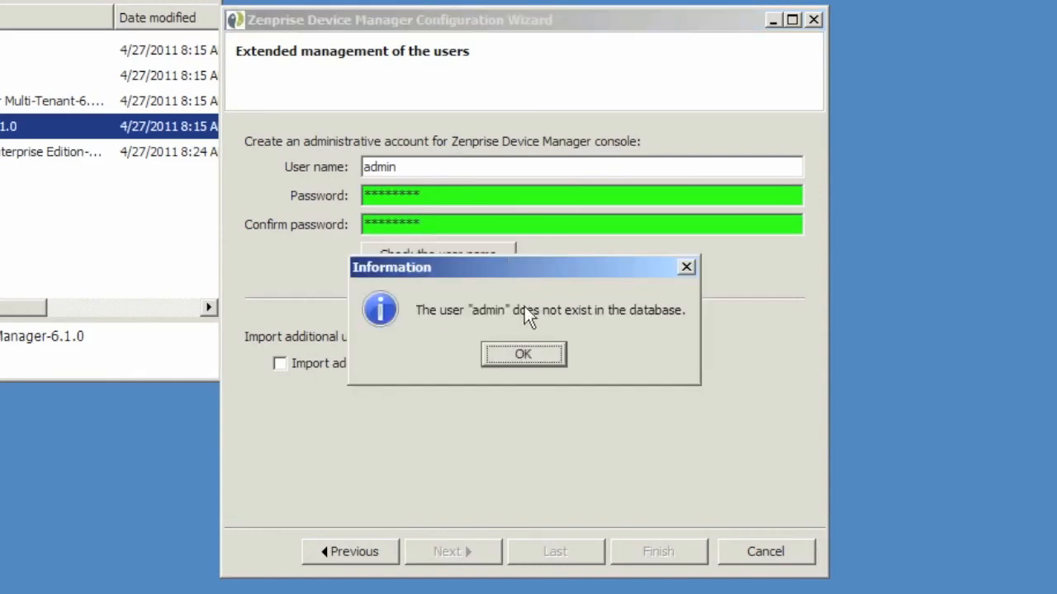
left_click(524, 354)
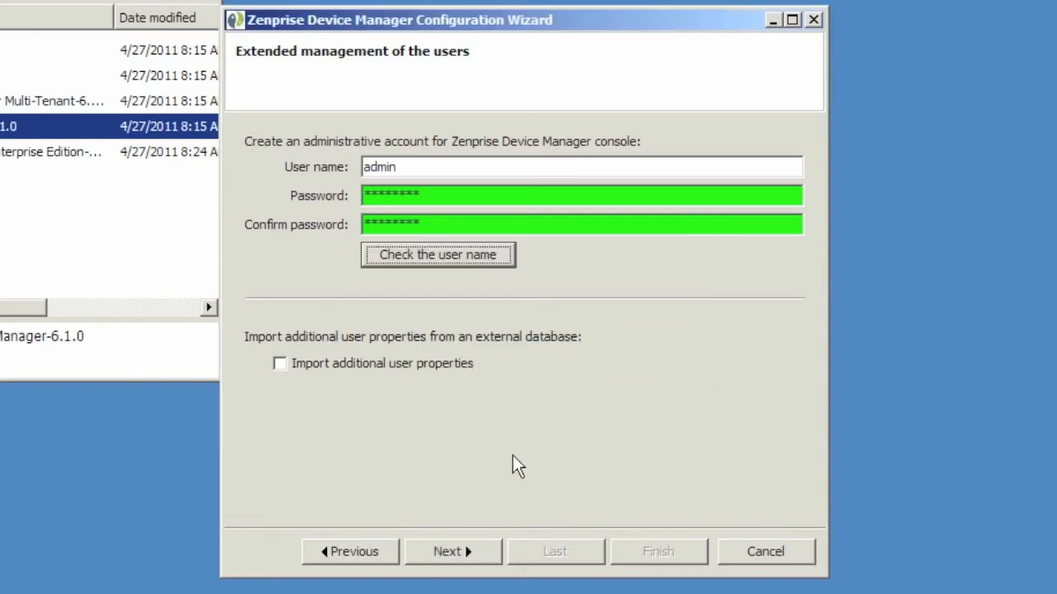
left_click(494, 551)
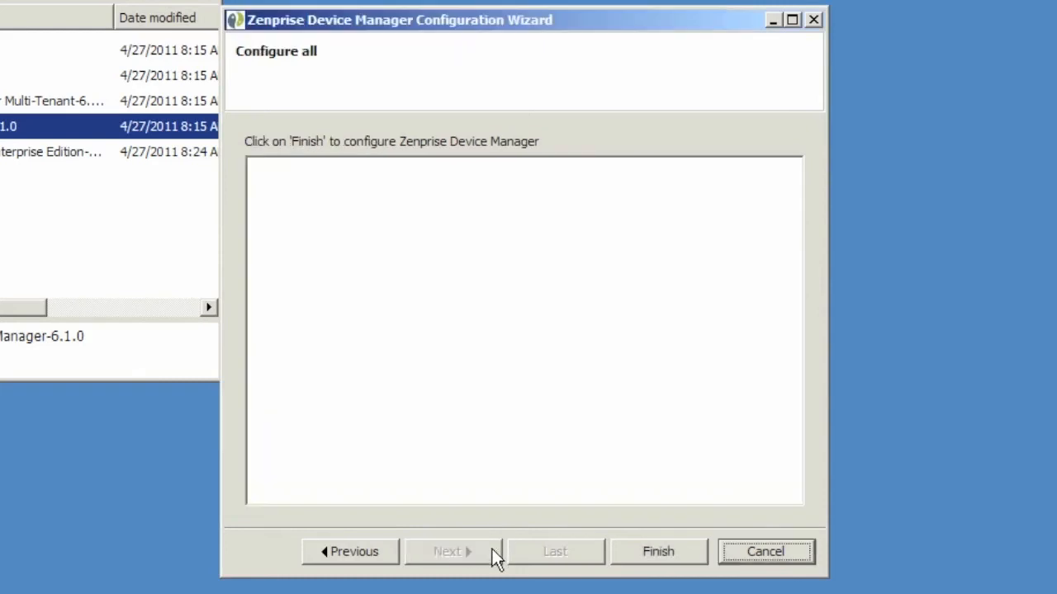
Step: Run the full configuration and close the wizard once the log reports it finished
left_click(687, 548)
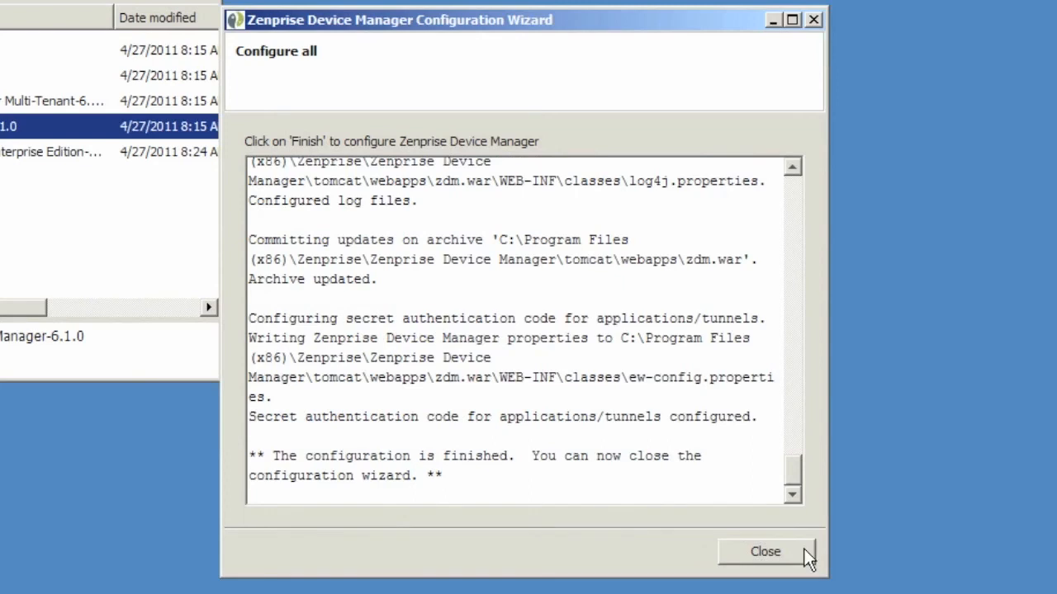
left_click(765, 551)
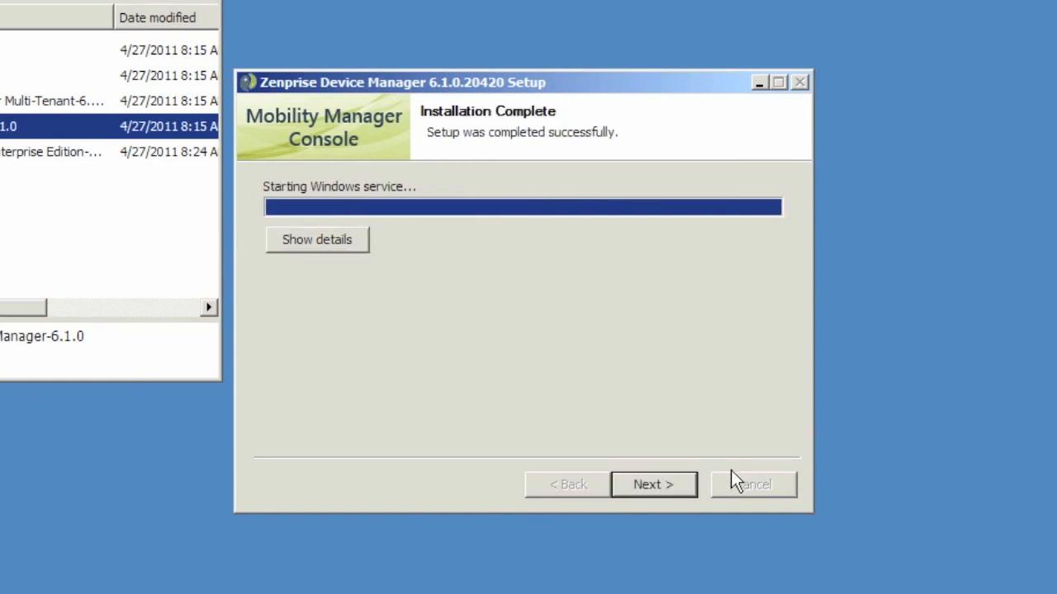
Step: Finish setup and submit the web console sign-in as admin
left_click(690, 486)
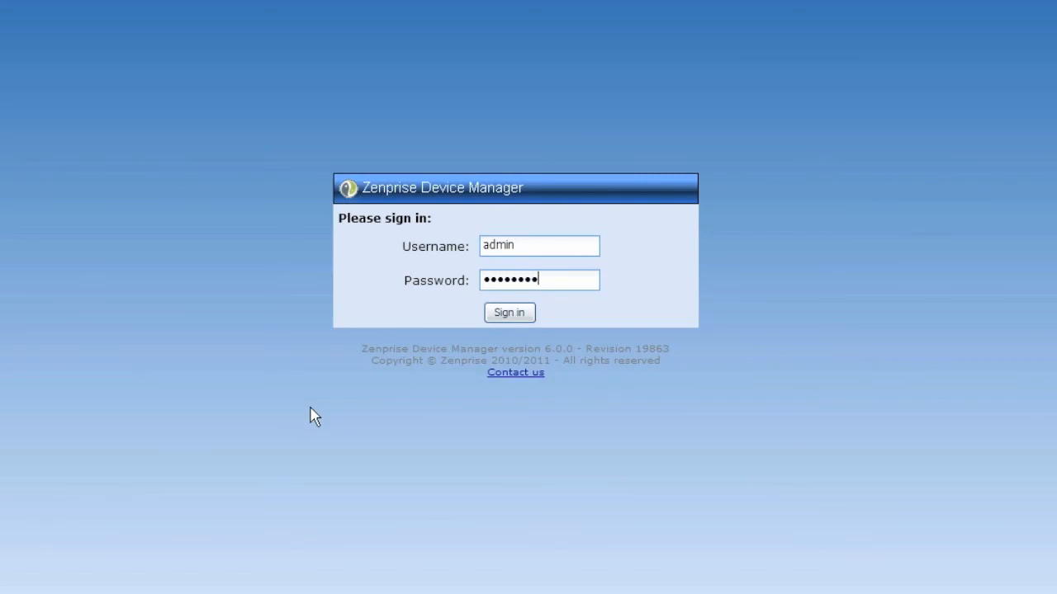
key("Return")
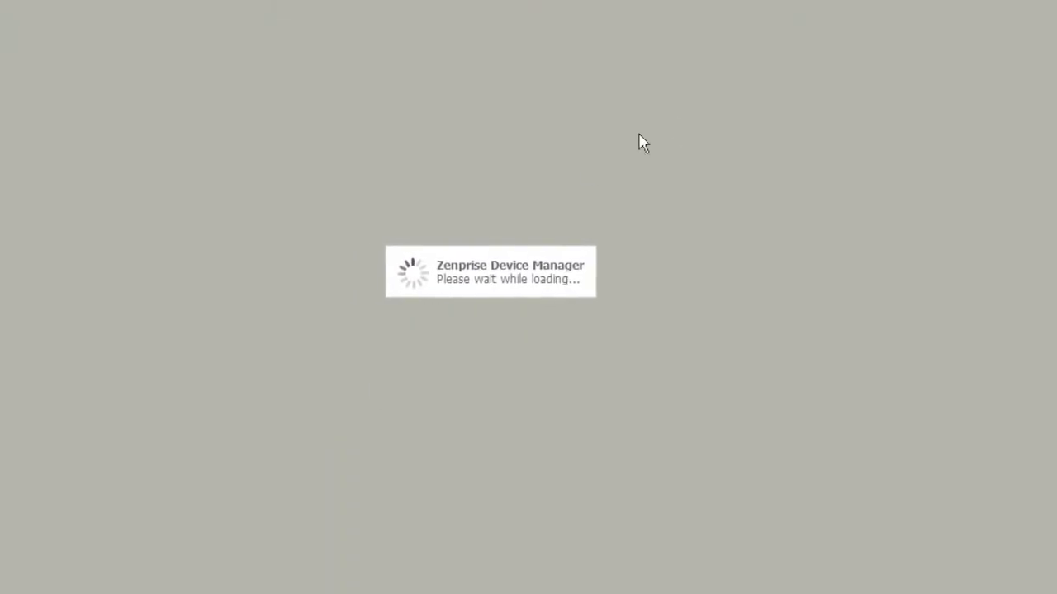